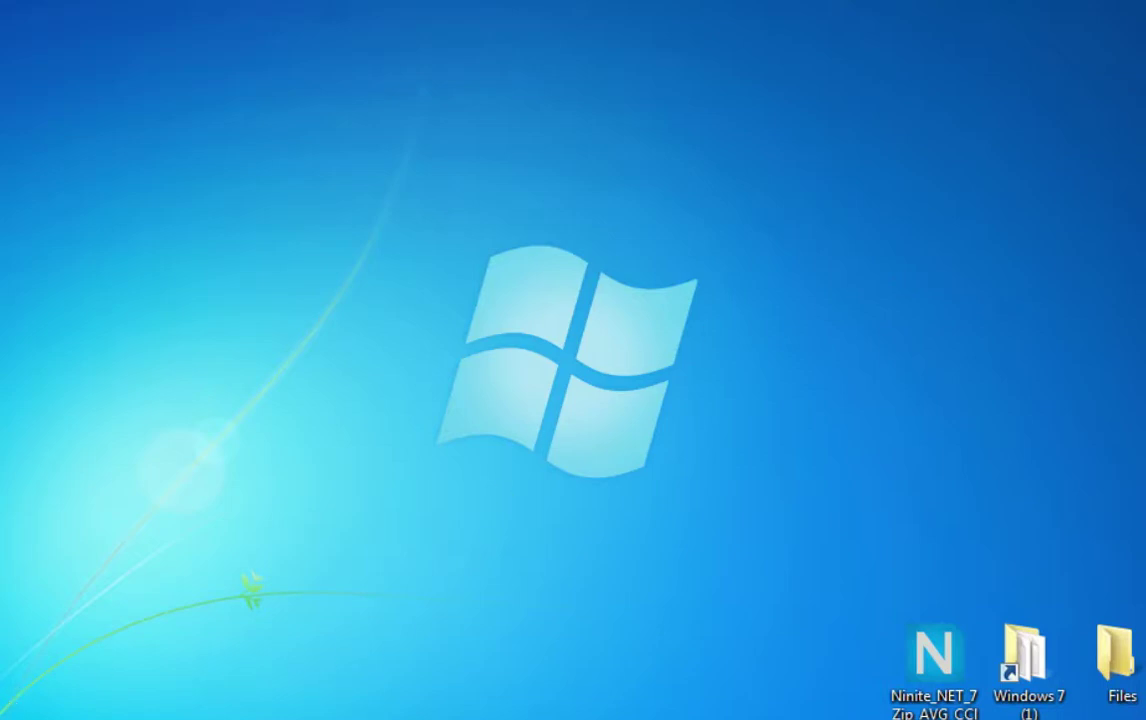
Verify in Control Panel that Windows Firewall is on for public networks, then return to System and Security.
key(super)
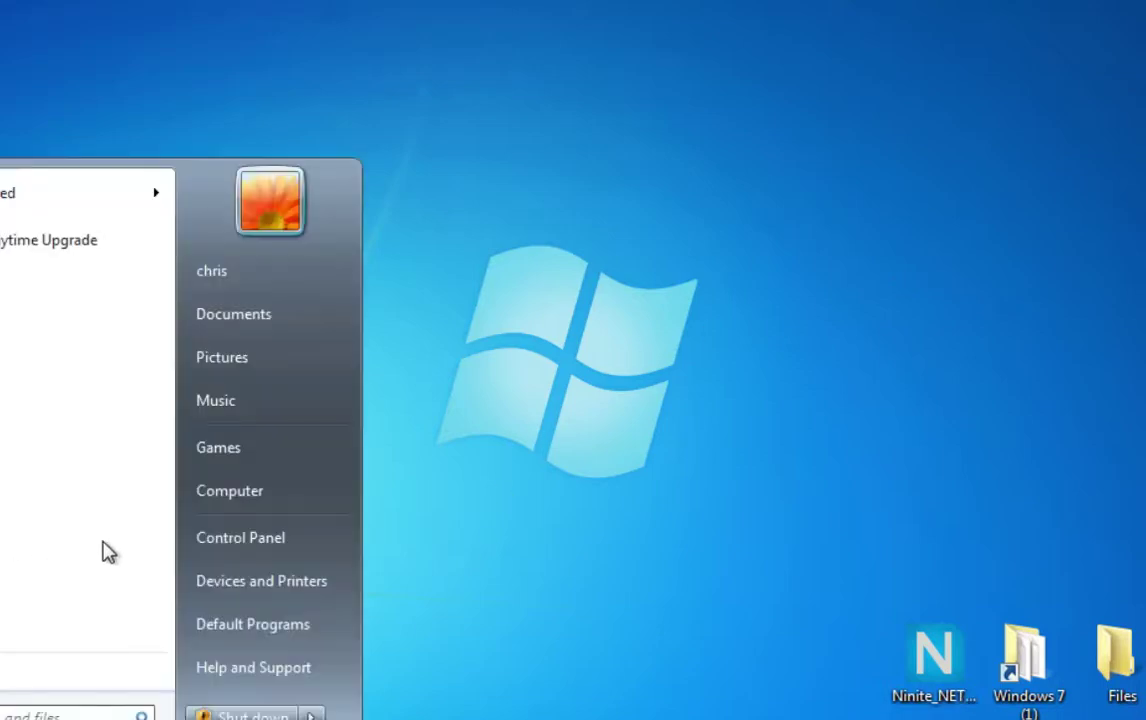
click(230, 546)
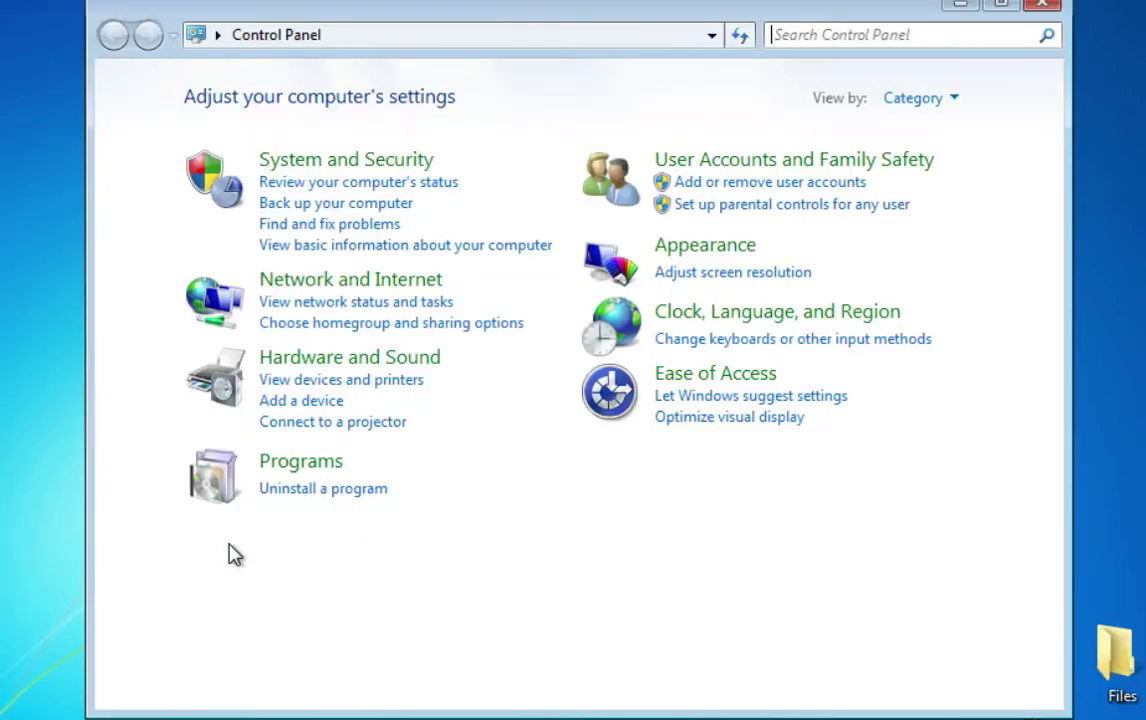
click(337, 166)
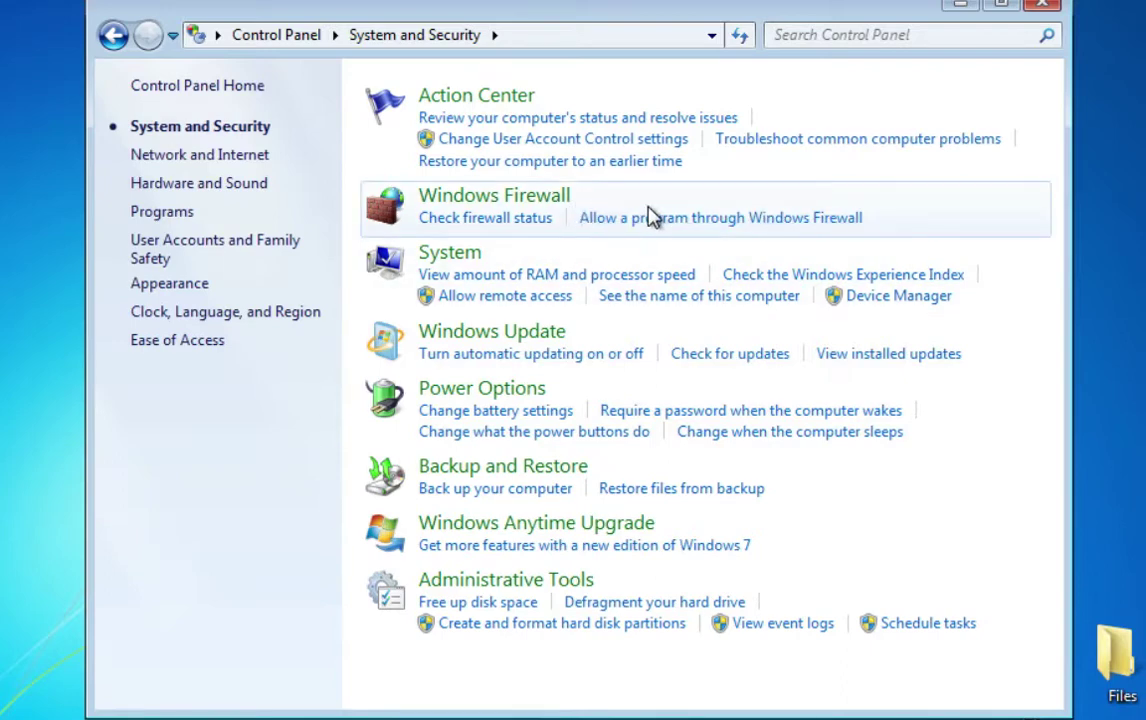
click(478, 220)
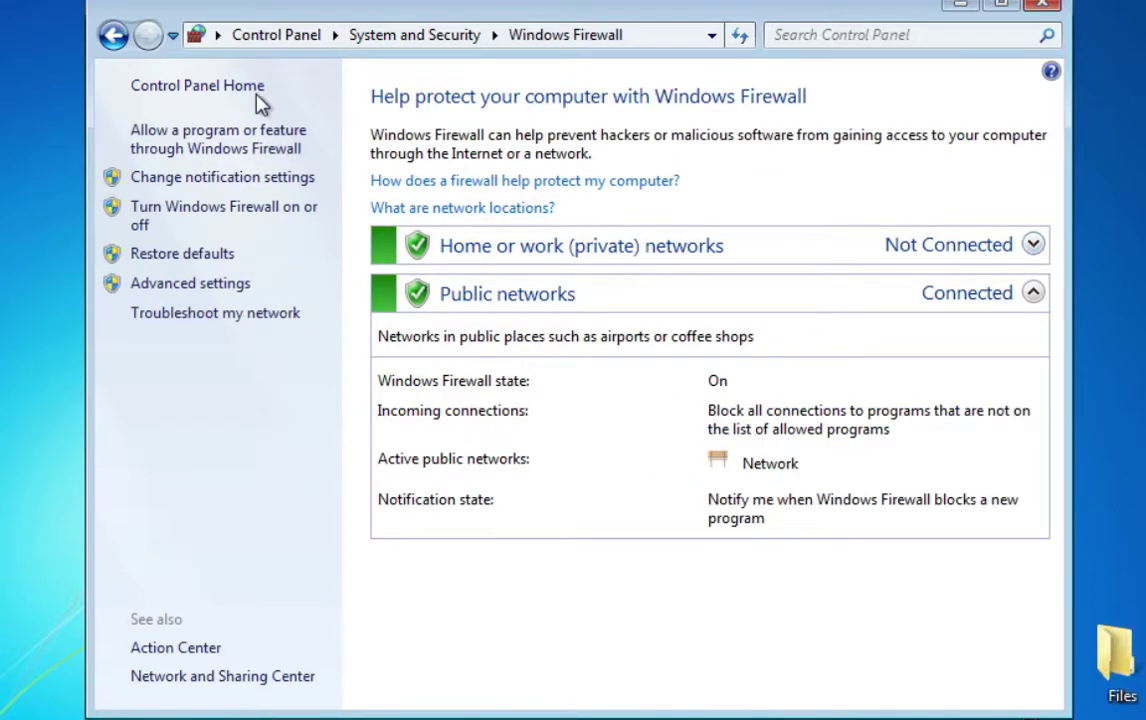
click(113, 40)
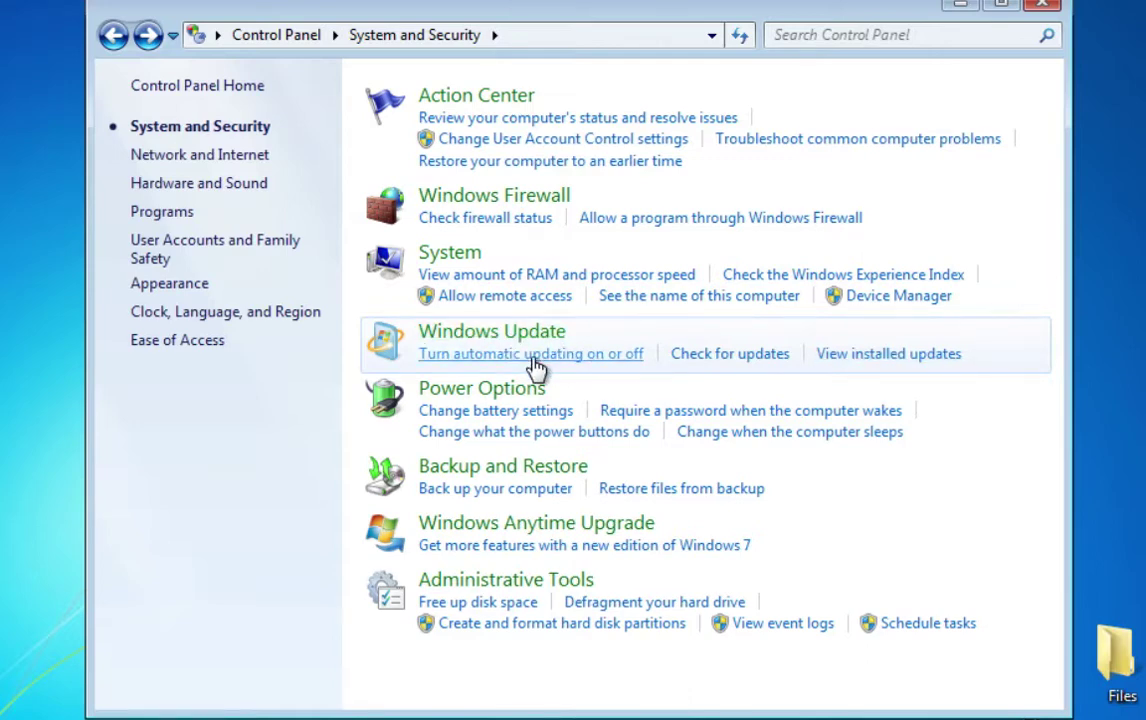
Keep automatic updates daily at 3:00 AM and install the 10 important Windows updates, accepting the license.
click(536, 360)
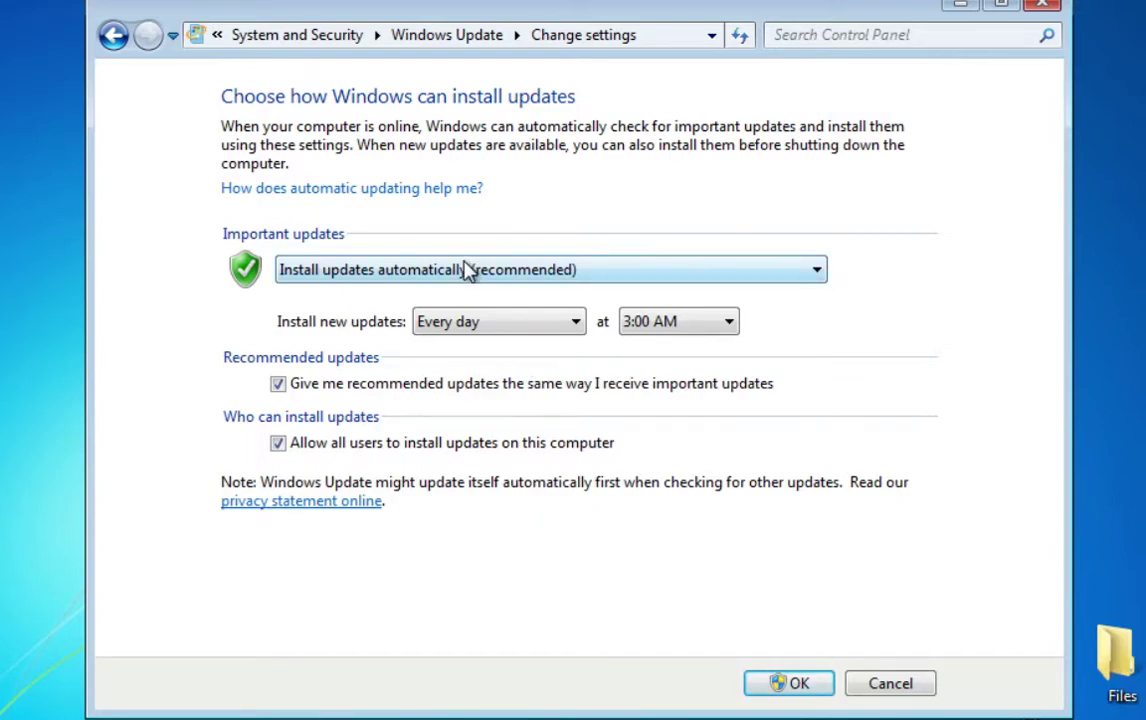
click(794, 684)
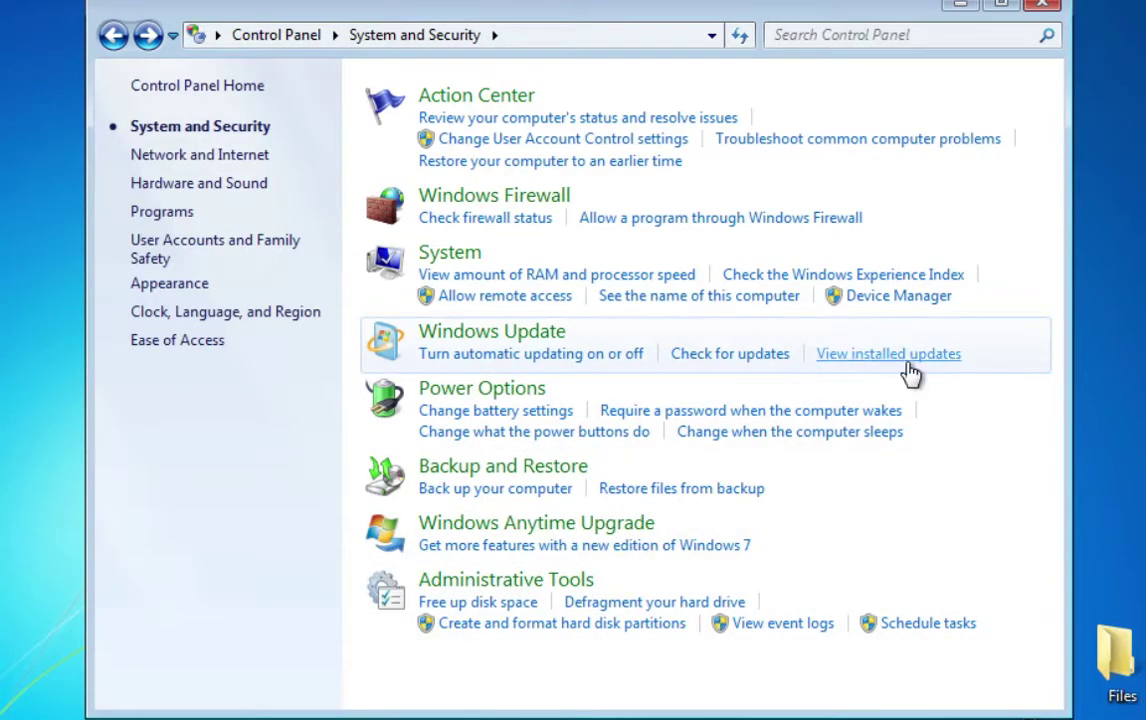
click(745, 360)
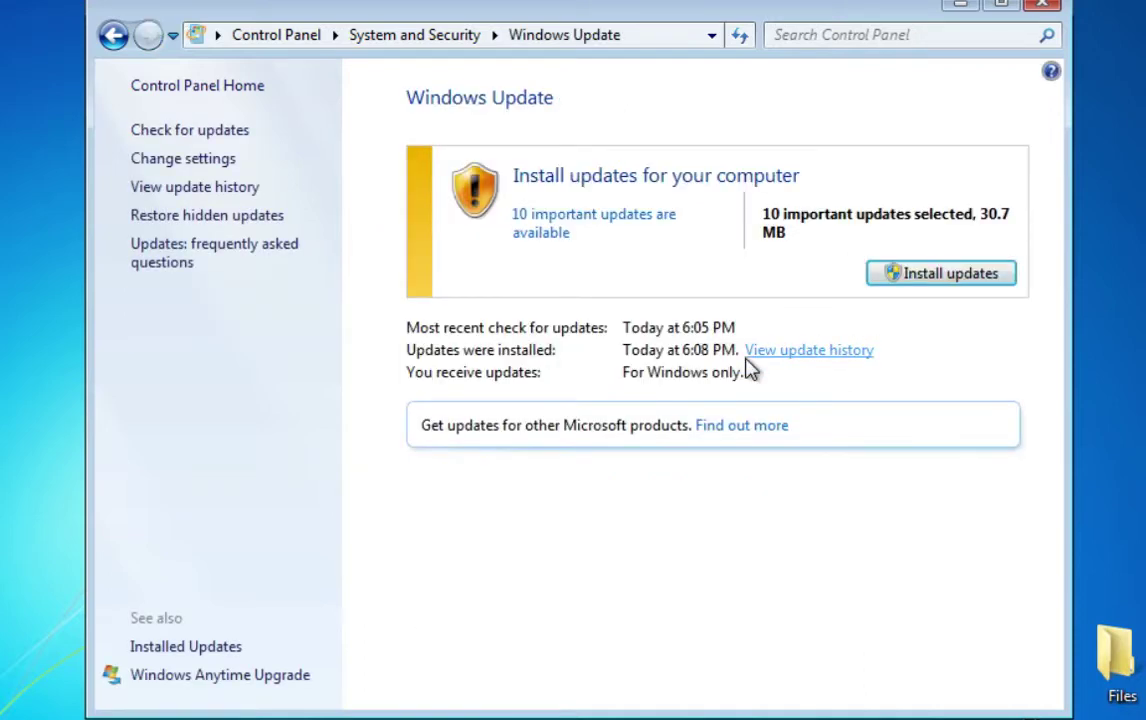
click(976, 282)
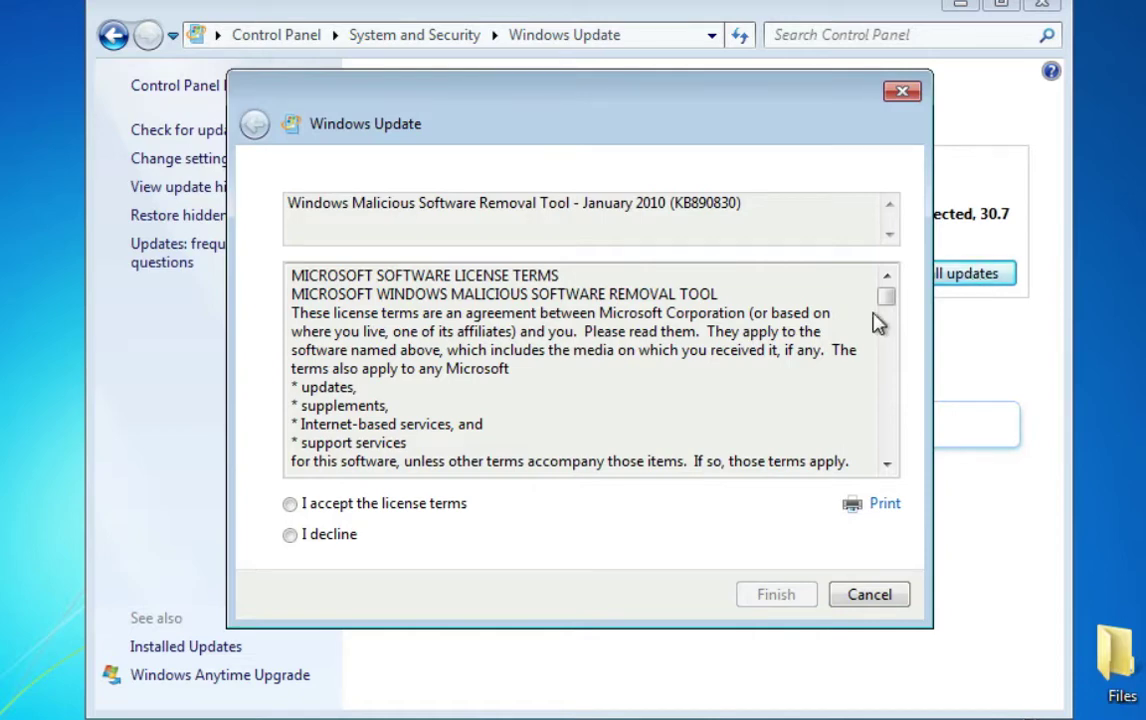
click(292, 505)
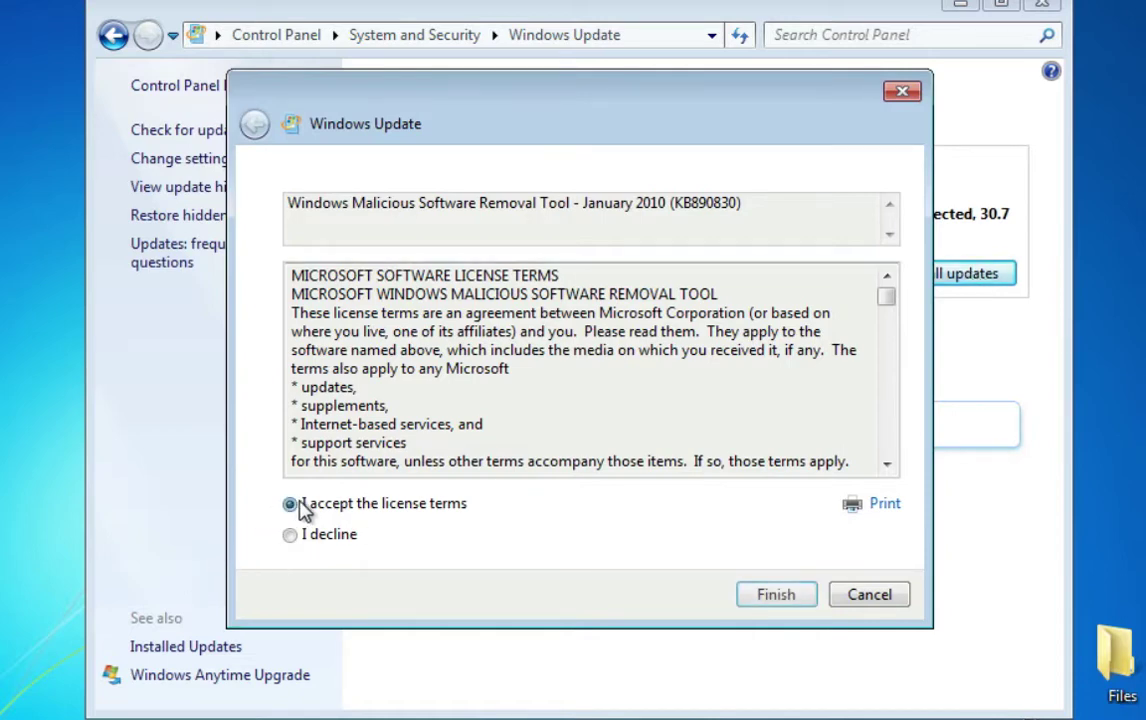
click(758, 604)
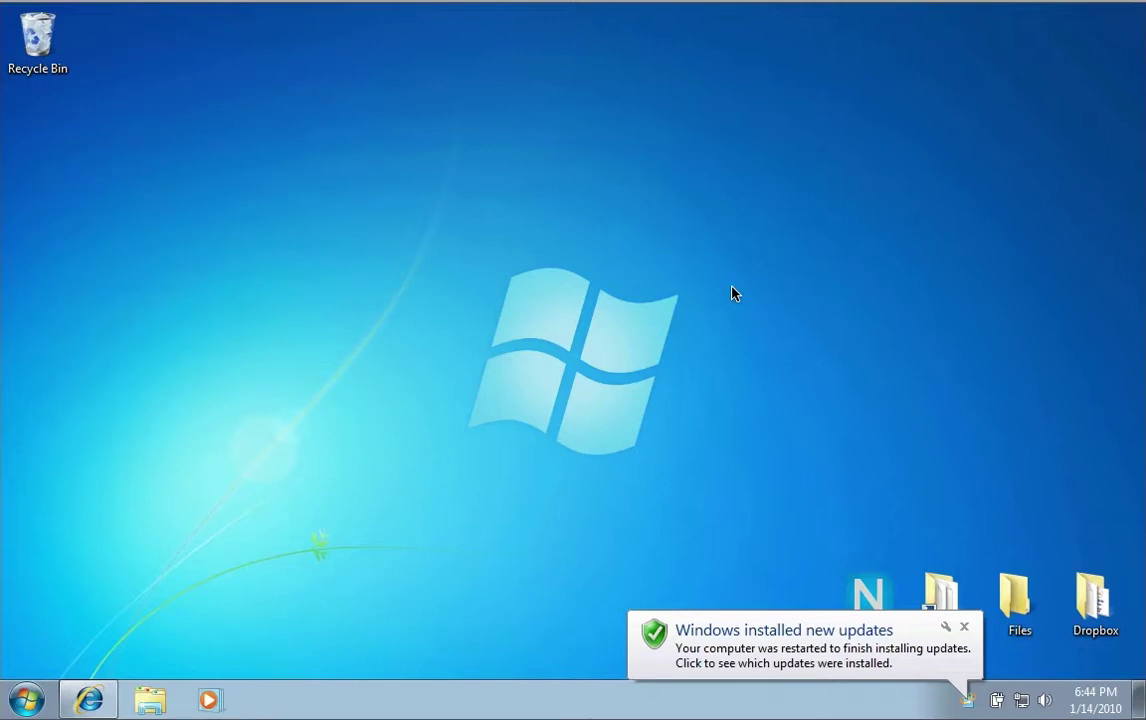
Generate and download a custom Ninite installer bundling AVG, Malwarebytes, Spybot, Java, Flash and .NET.
click(89, 699)
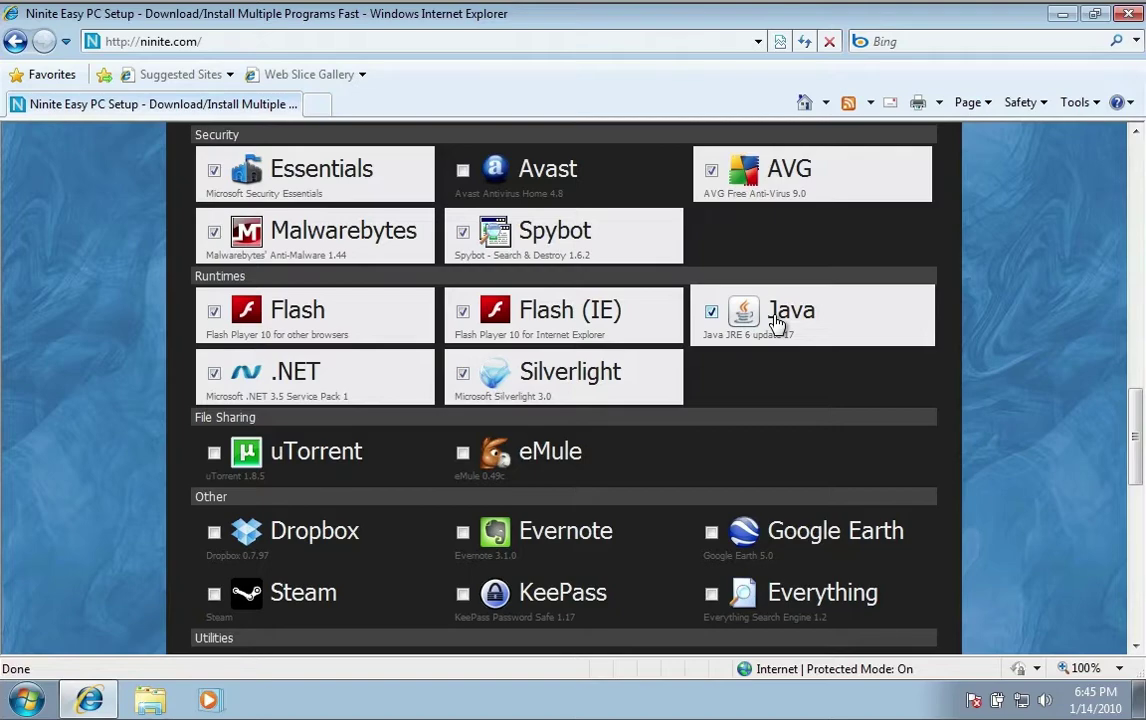
scroll(770, 315, down, 7)
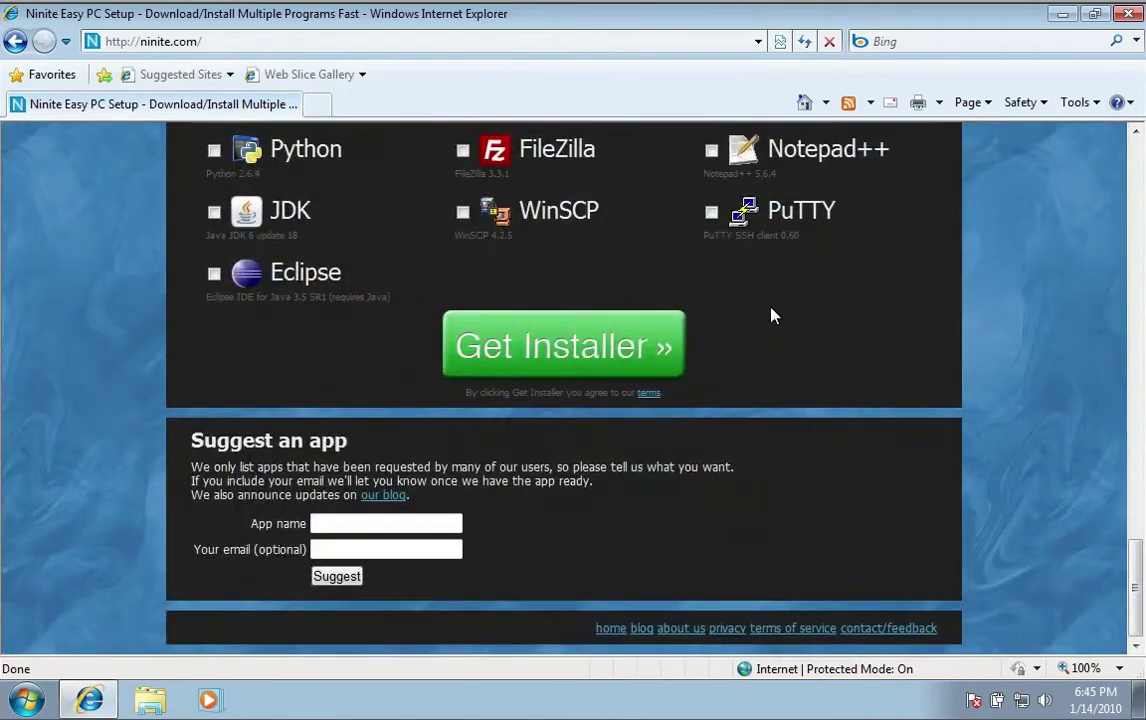
scroll(775, 317, up, 1)
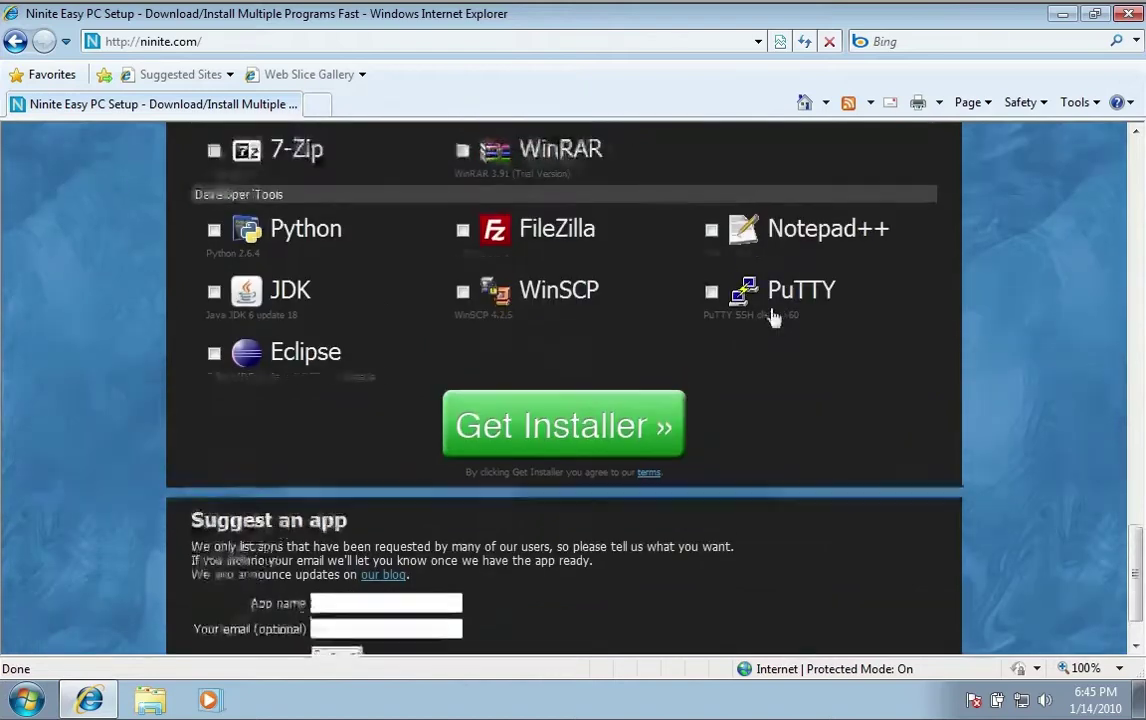
click(555, 435)
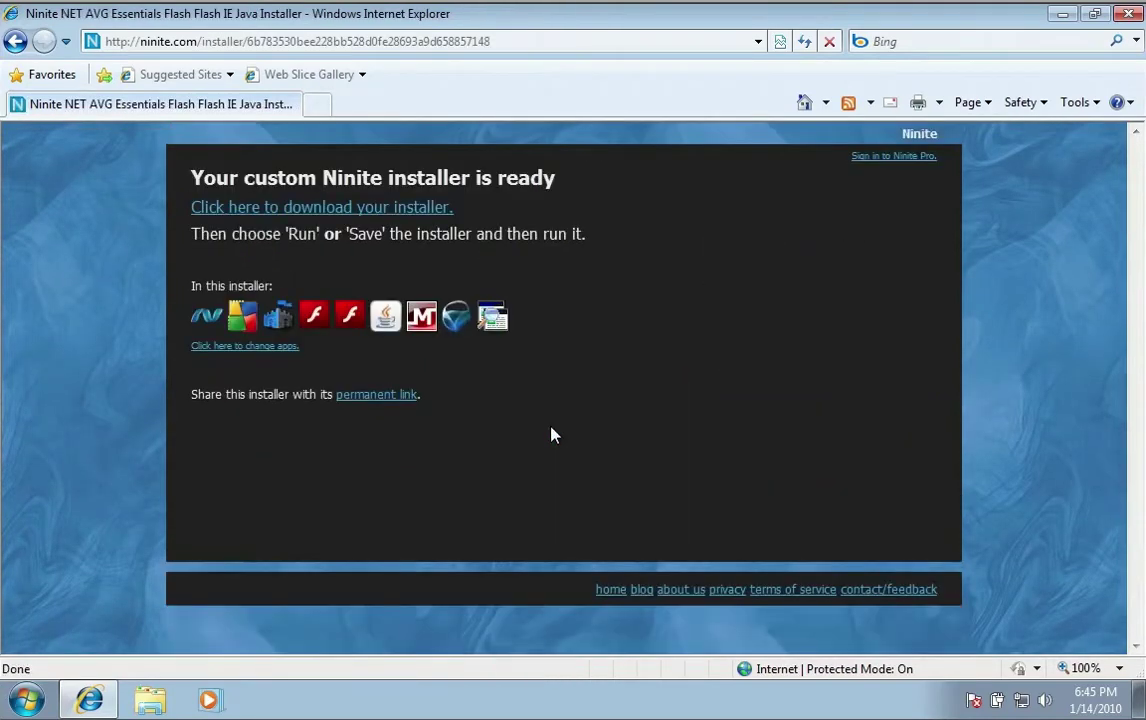
click(396, 208)
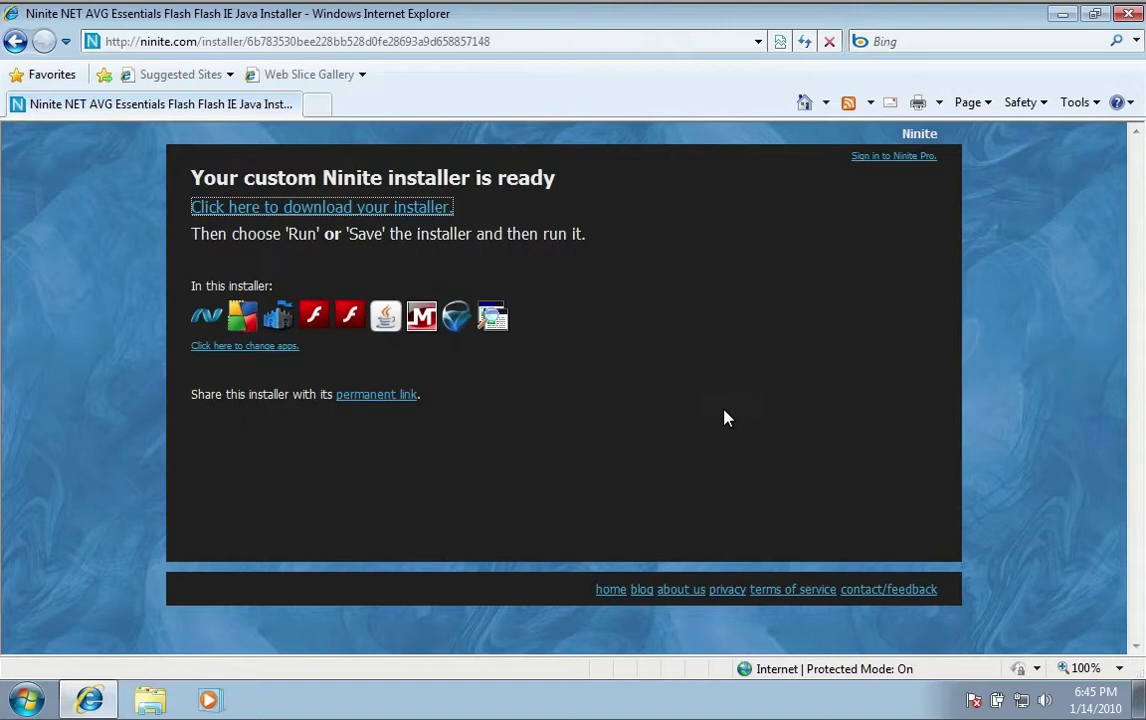
Run the downloaded Ninite installer so CCleaner, Defraggler, AVG, Spybot and Malwarebytes all install OK.
click(1130, 17)
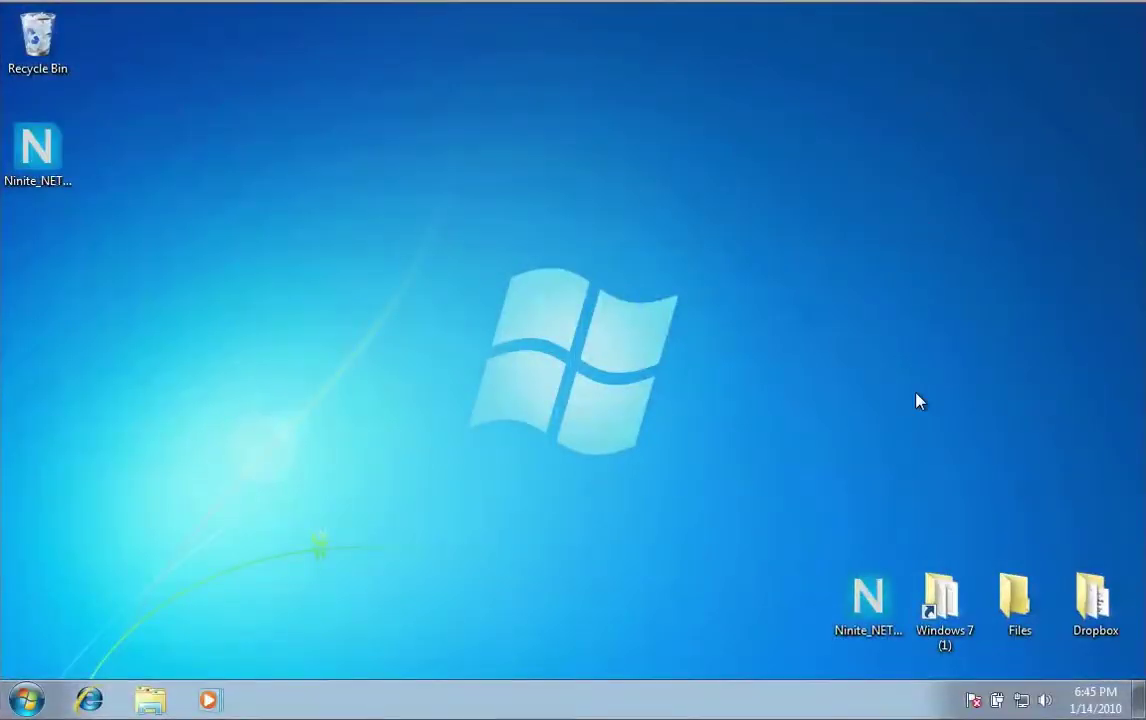
click(870, 597)
double_click(875, 597)
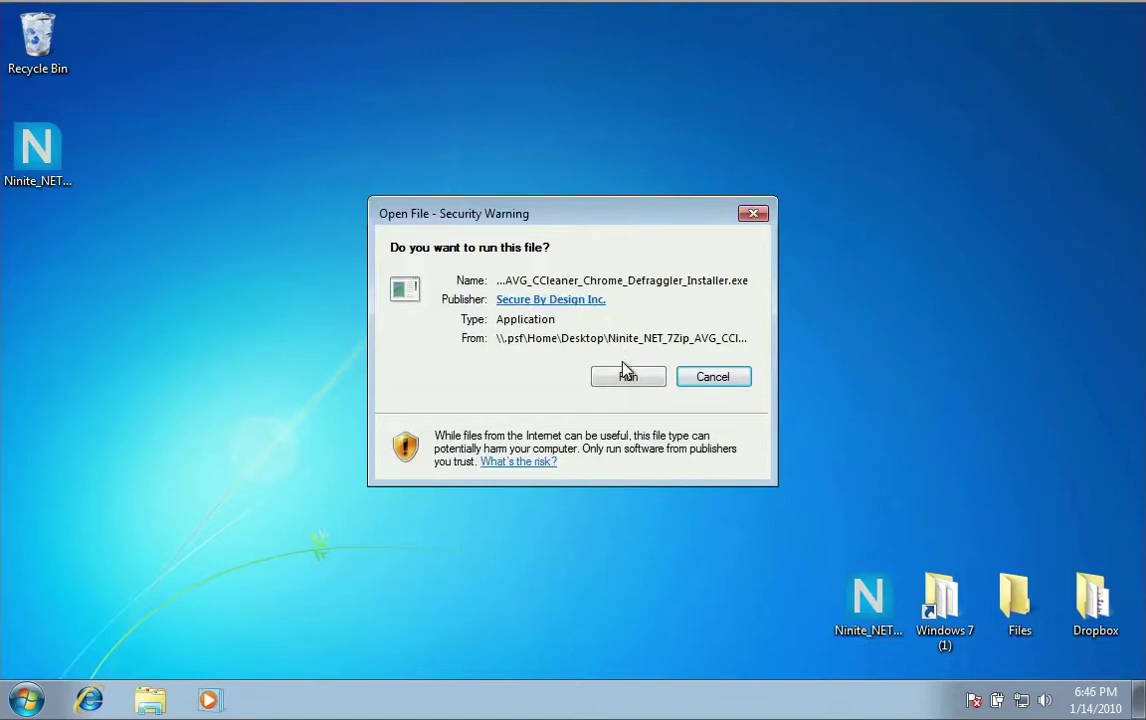
click(628, 379)
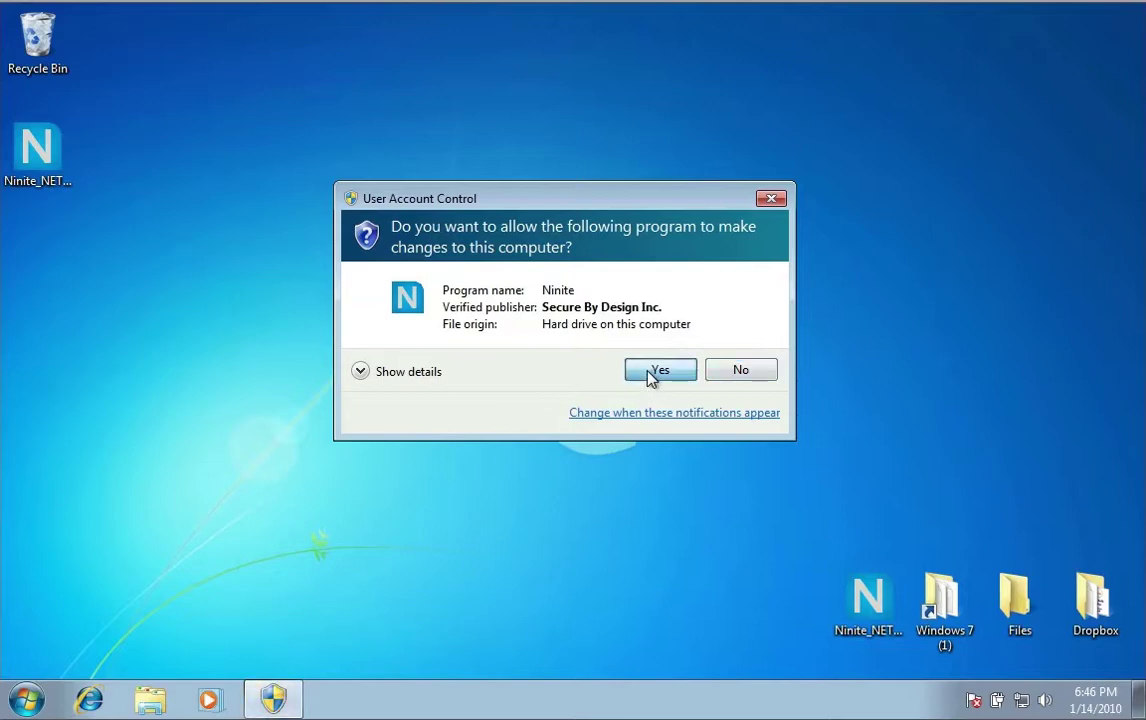
click(655, 375)
click(352, 287)
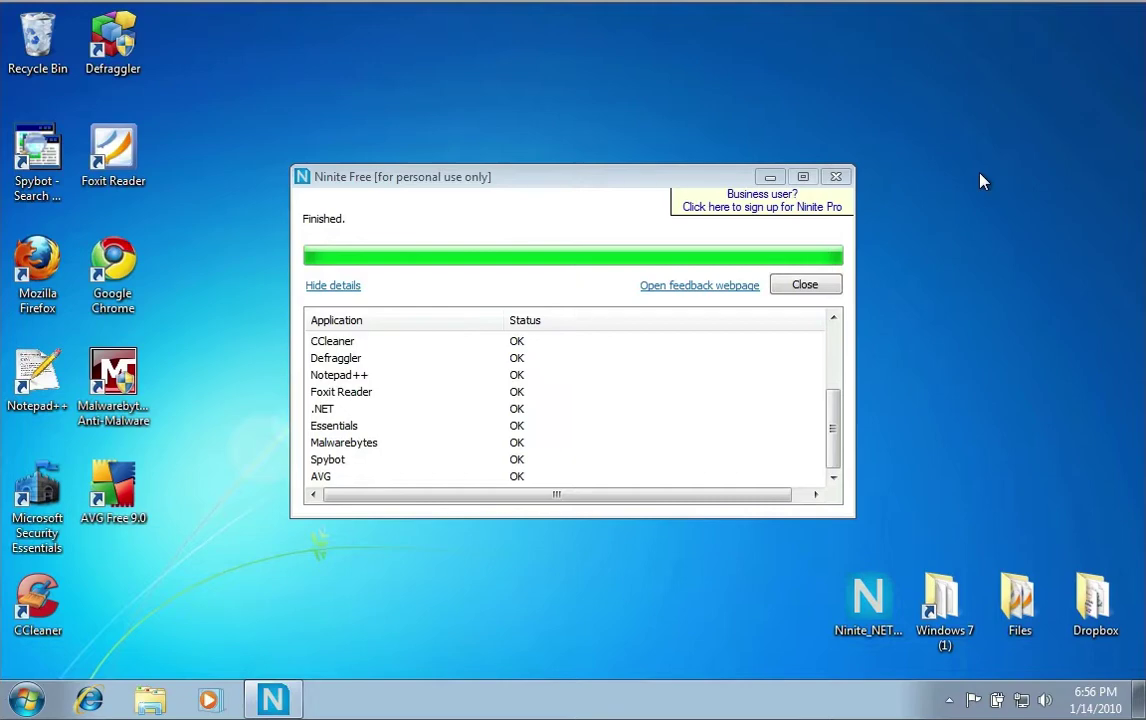
click(805, 287)
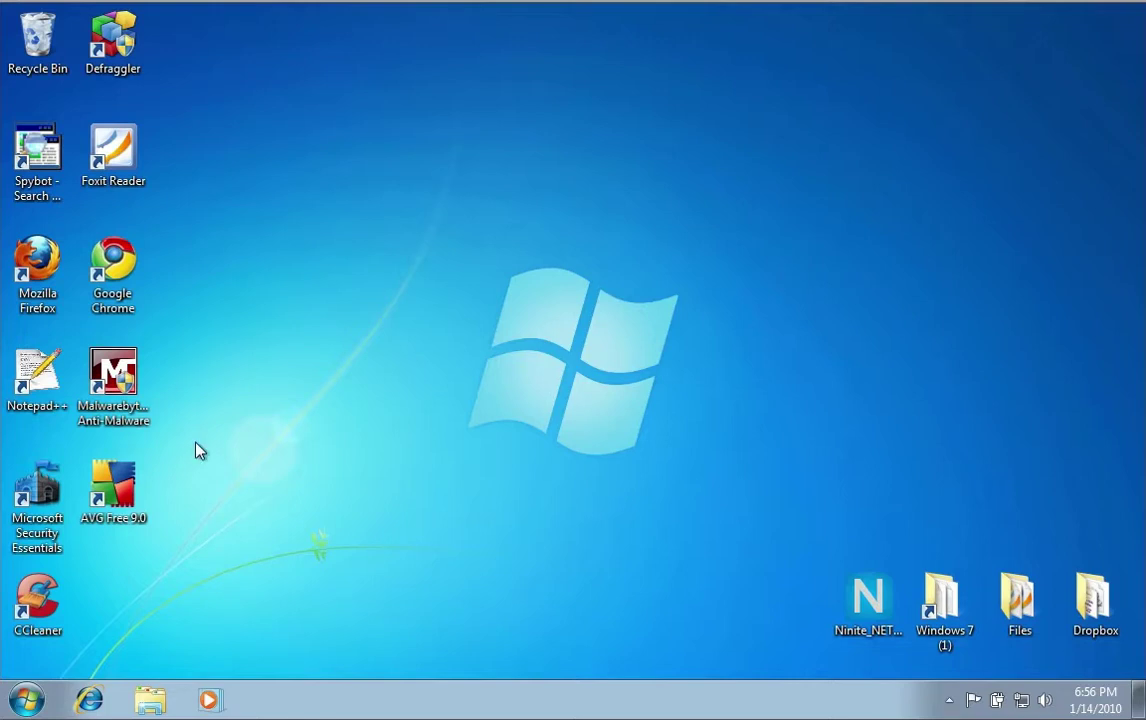
Update AVG's definitions and program to virus database 270.14.141/2622, then close AVG.
double_click(122, 485)
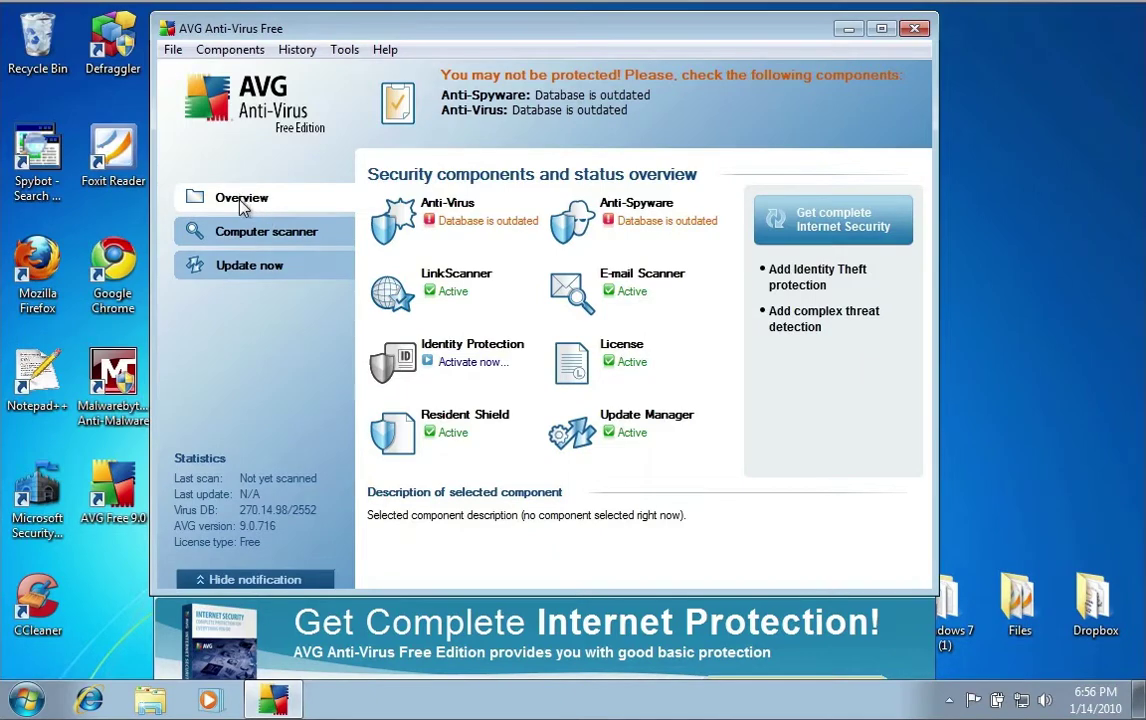
click(455, 222)
click(237, 267)
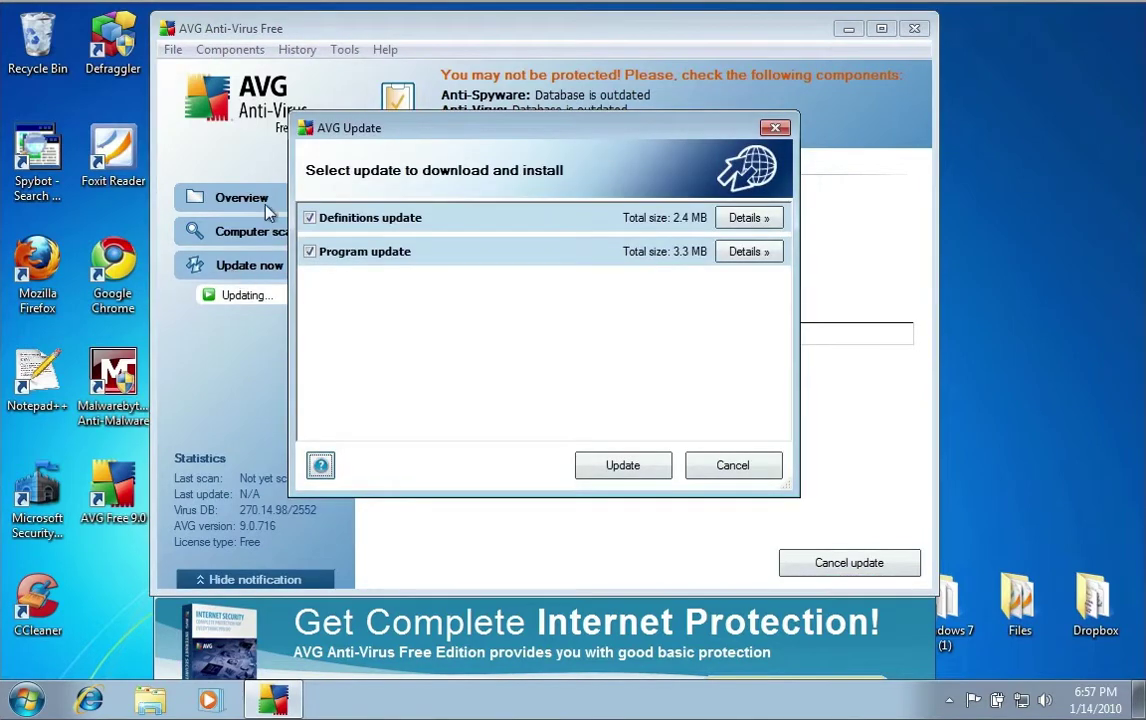
click(650, 470)
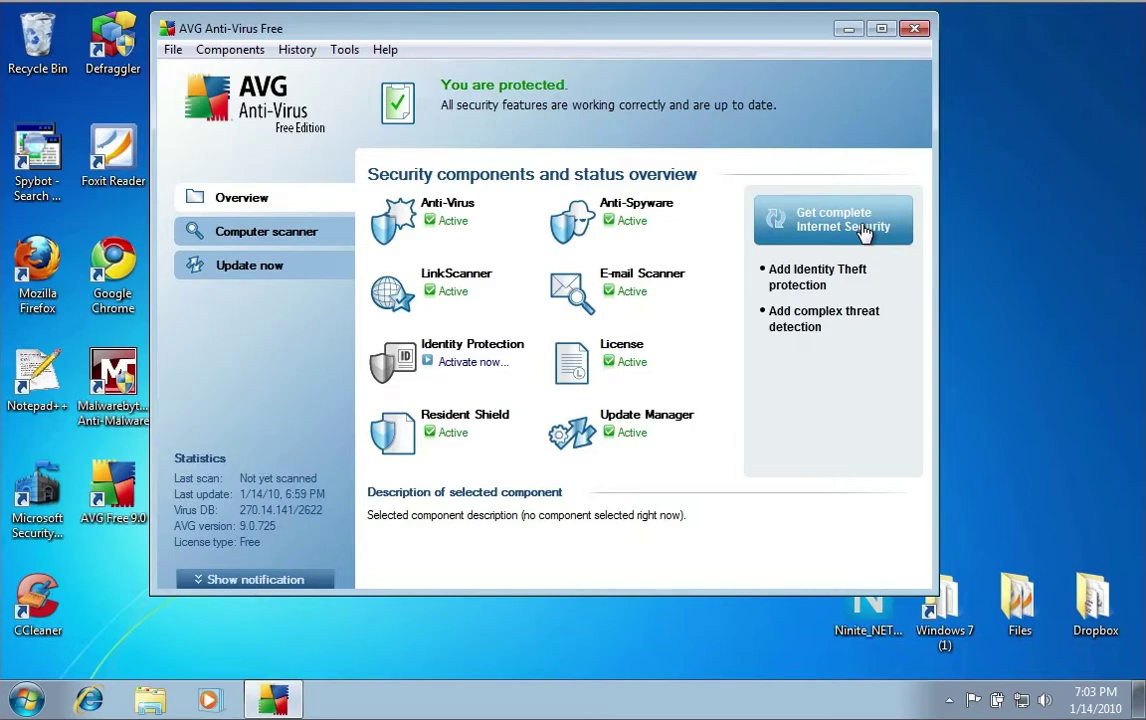
click(315, 238)
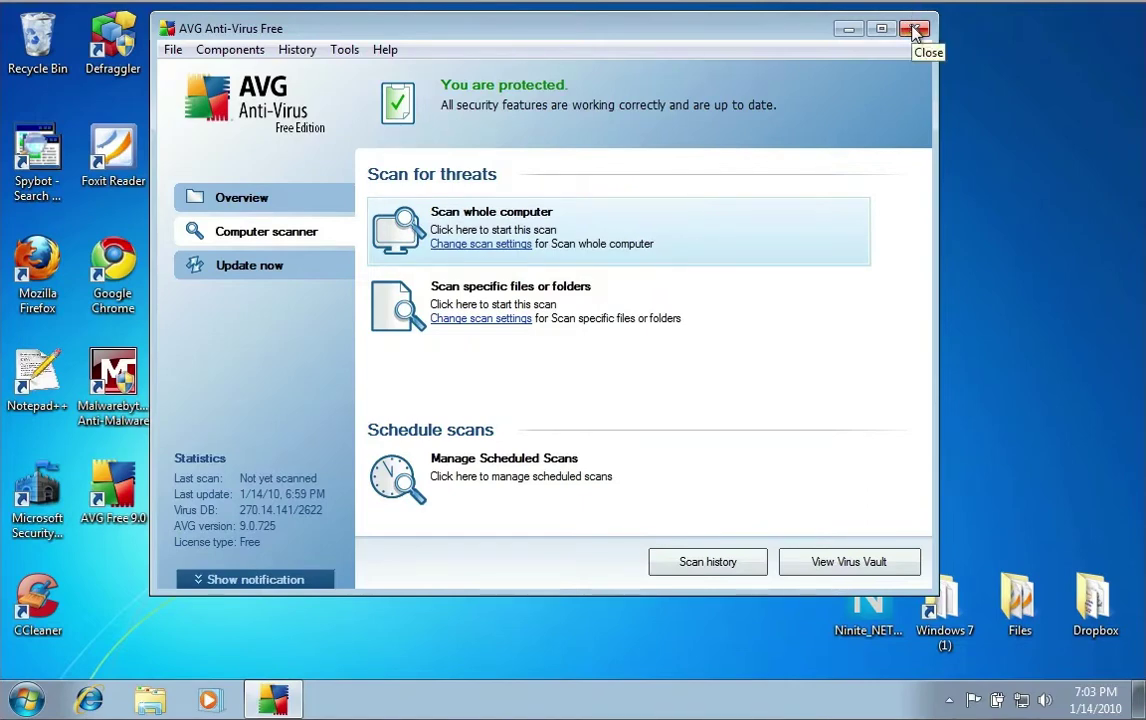
click(916, 30)
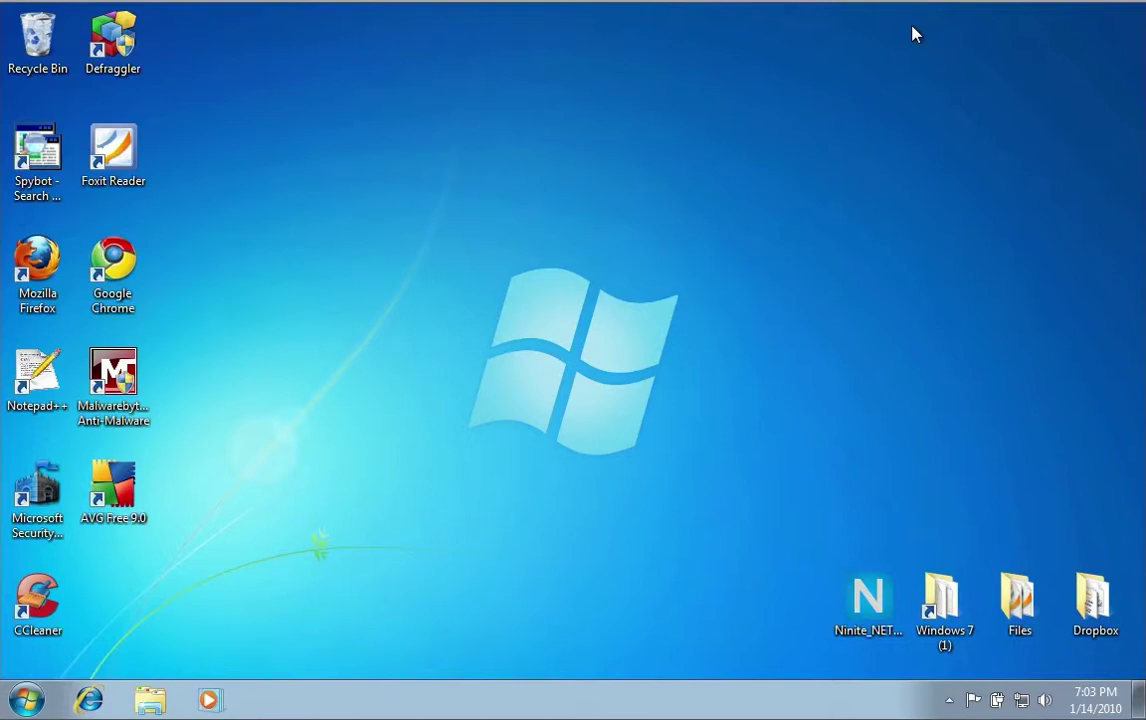
Launch Spybot 1.6.2 and download its detection, immunization and TeaTimer updates from a mirror.
double_click(40, 160)
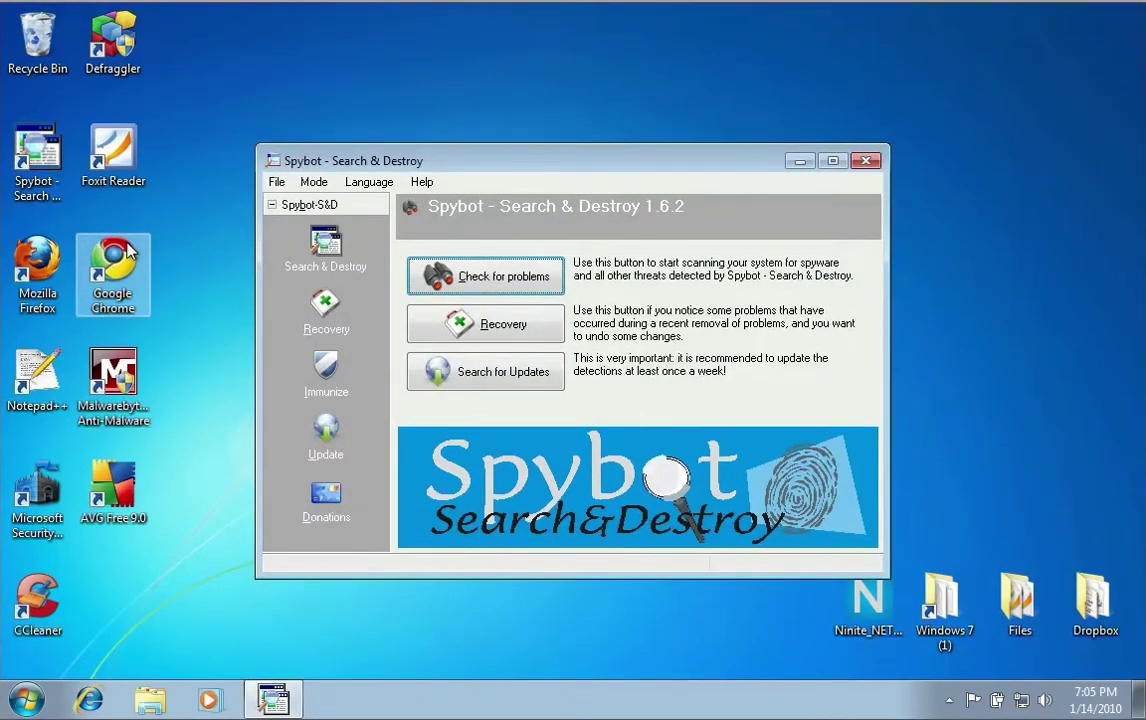
click(517, 380)
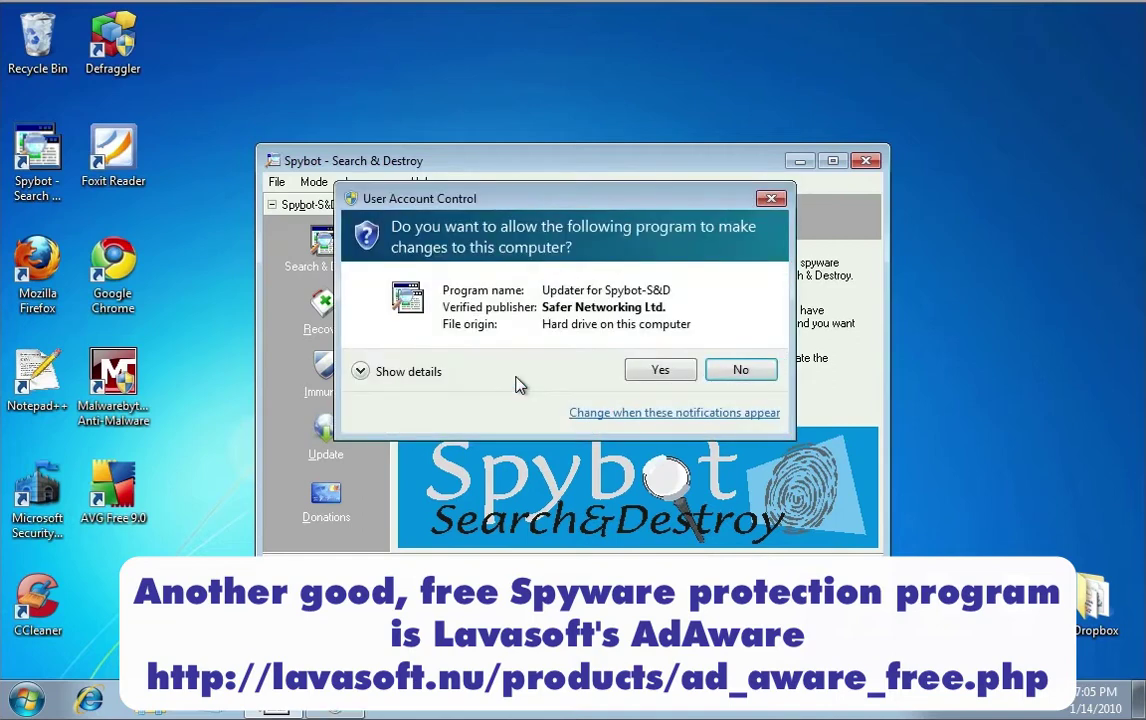
click(666, 371)
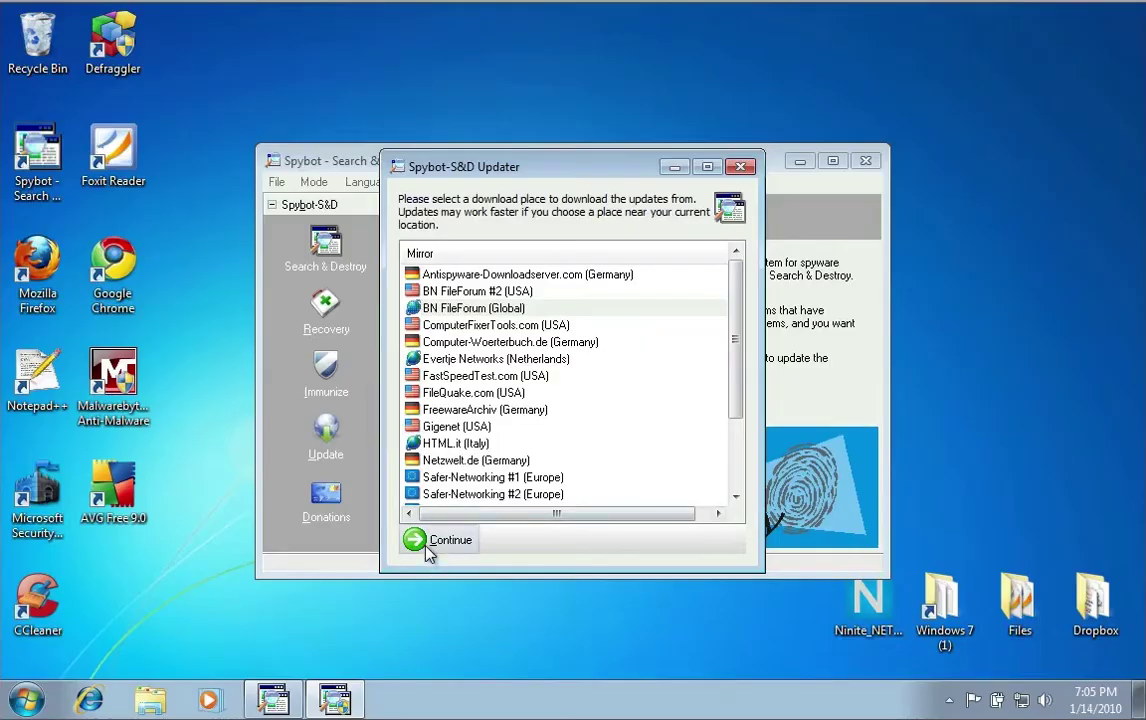
click(427, 548)
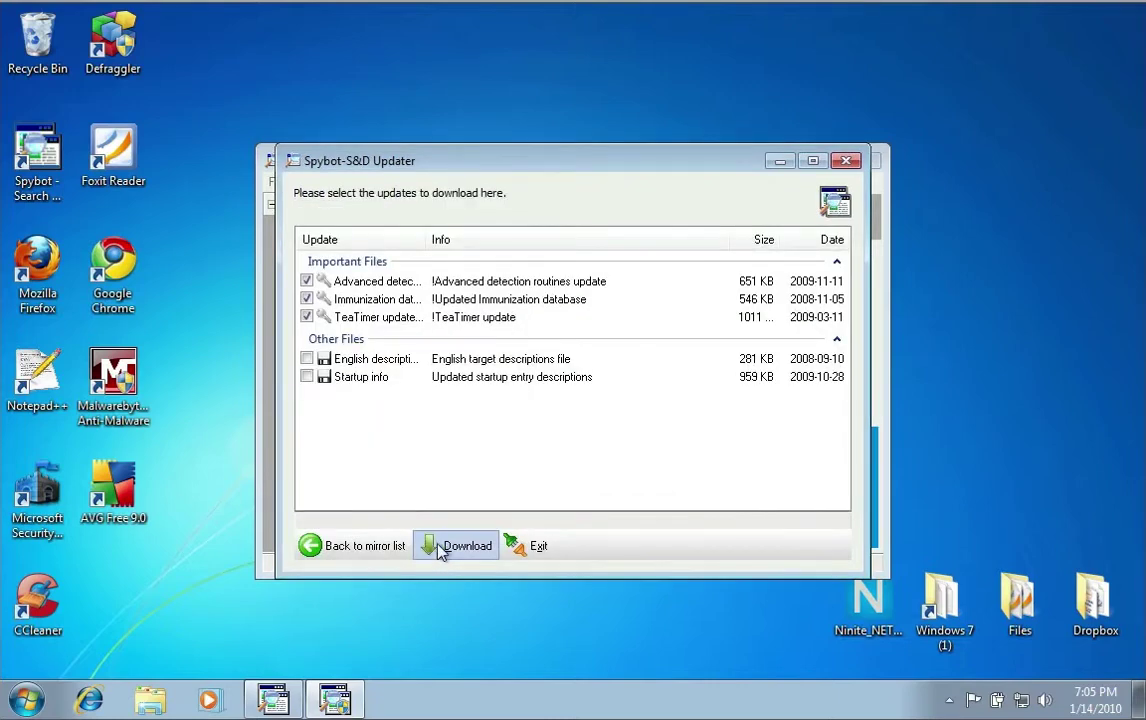
click(438, 546)
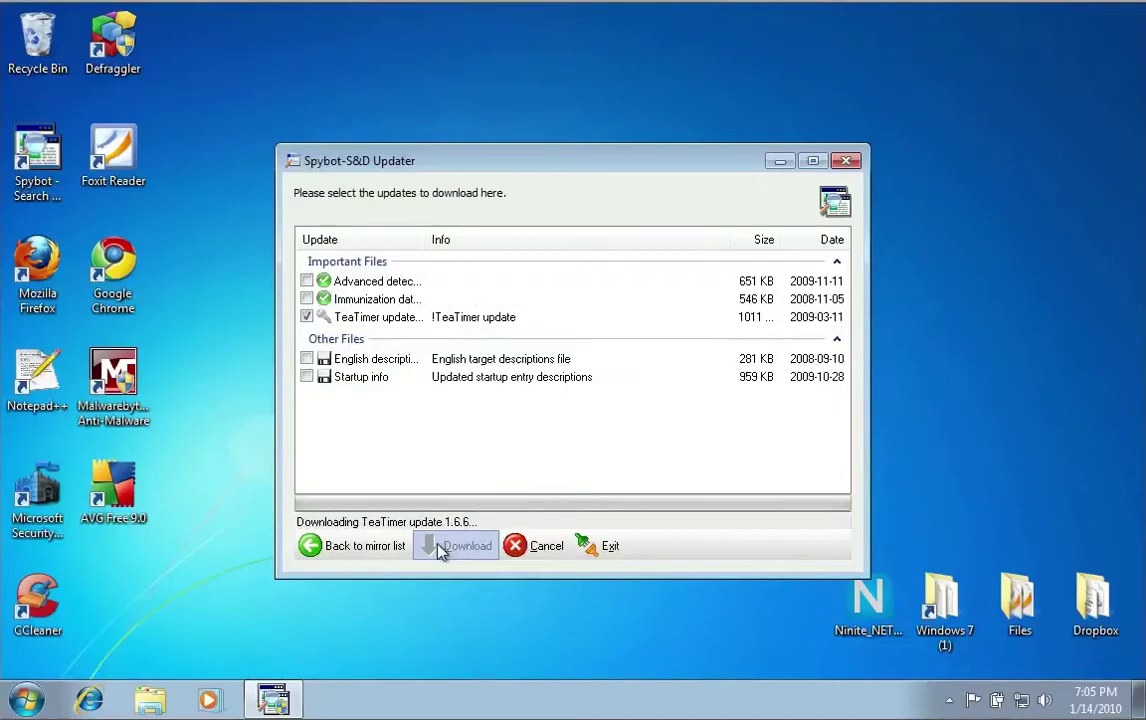
click(525, 547)
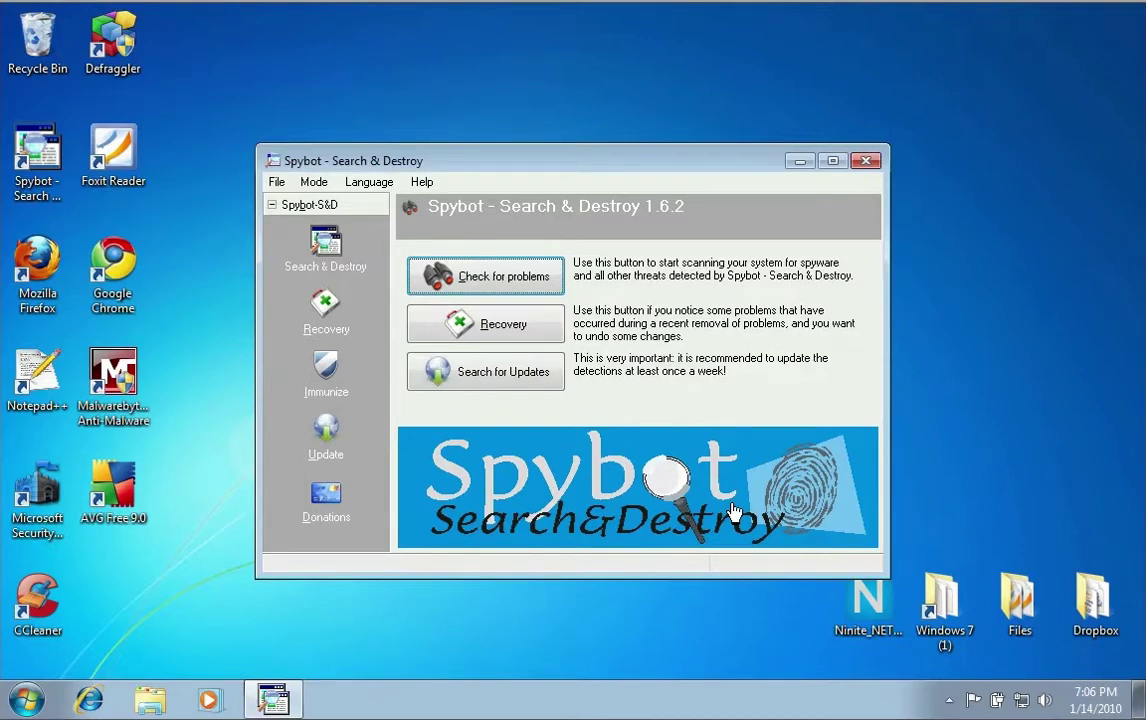
Start Spybot's Check for problems scan, letting it clean the 506 temporary files first.
click(512, 285)
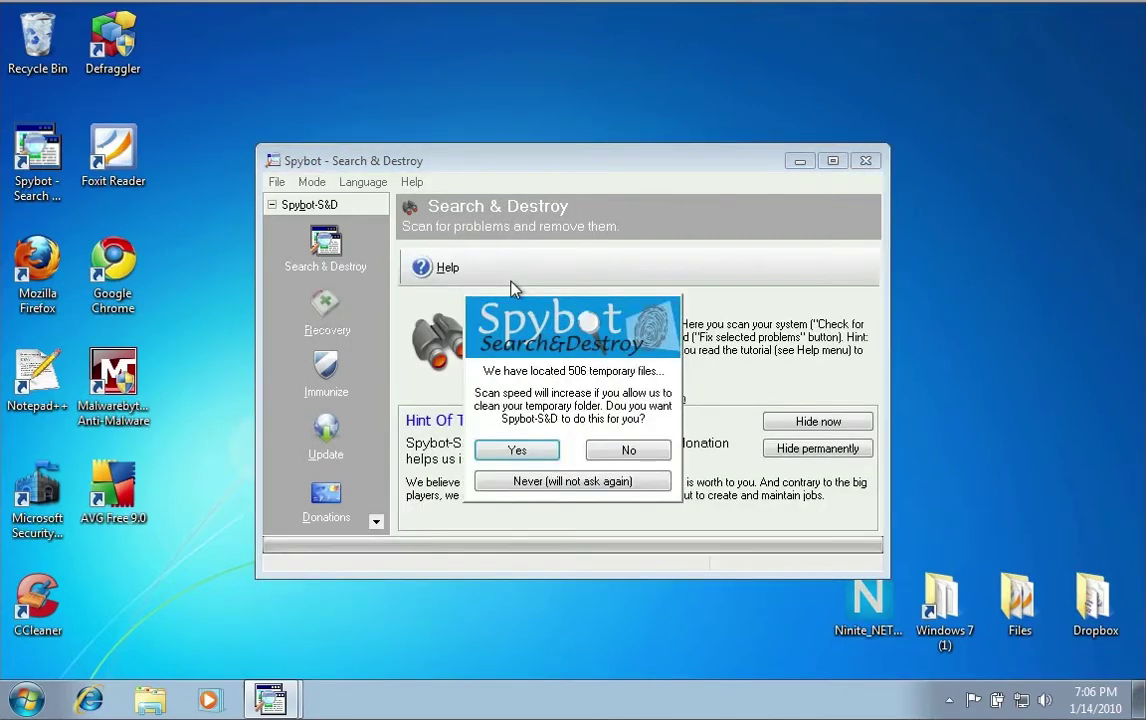
click(508, 452)
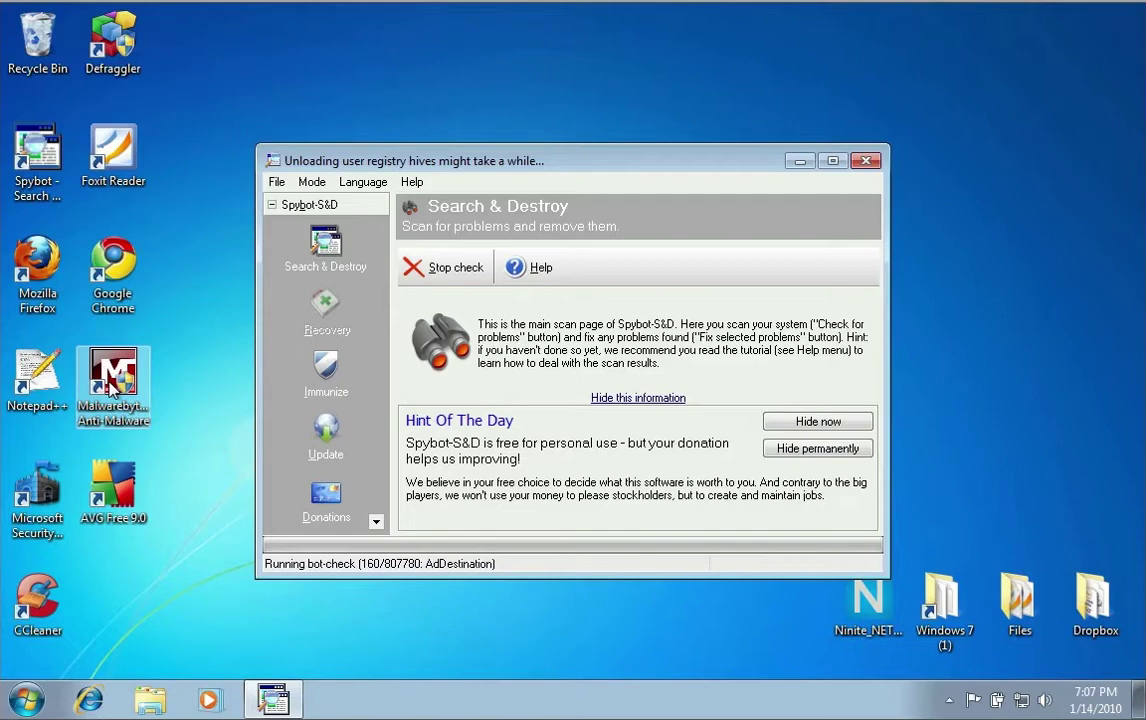
Update Malwarebytes to database version 3565 with 177819 fingerprints, then return to the Scanner tab.
double_click(110, 388)
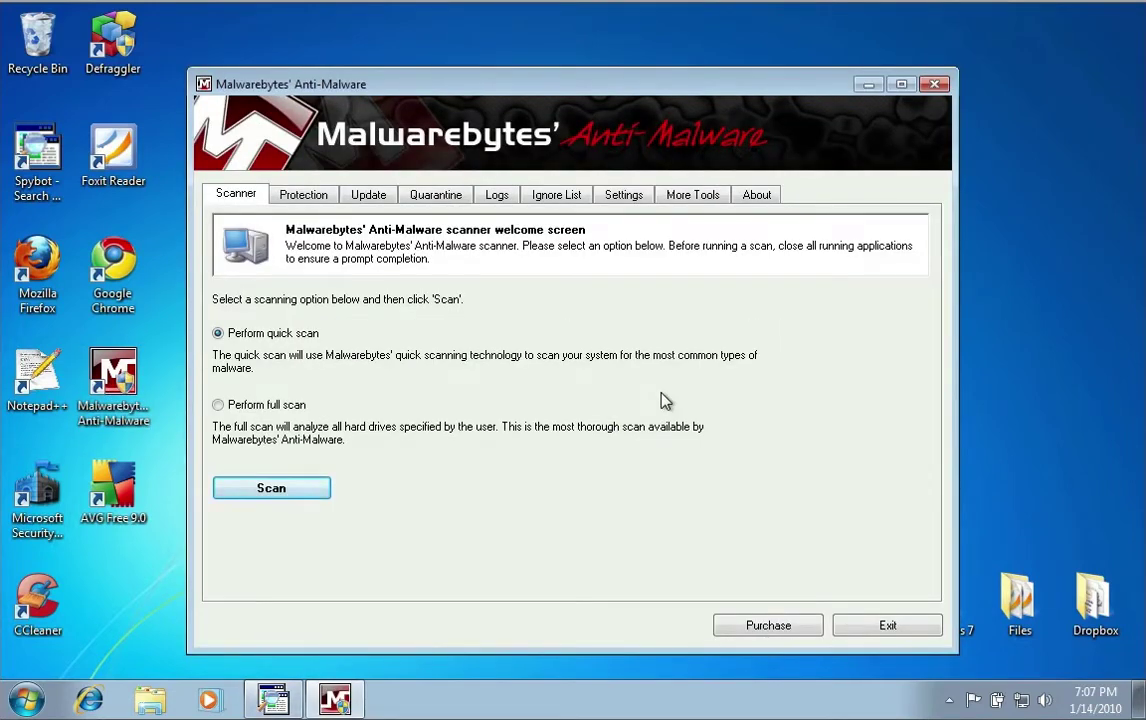
click(370, 196)
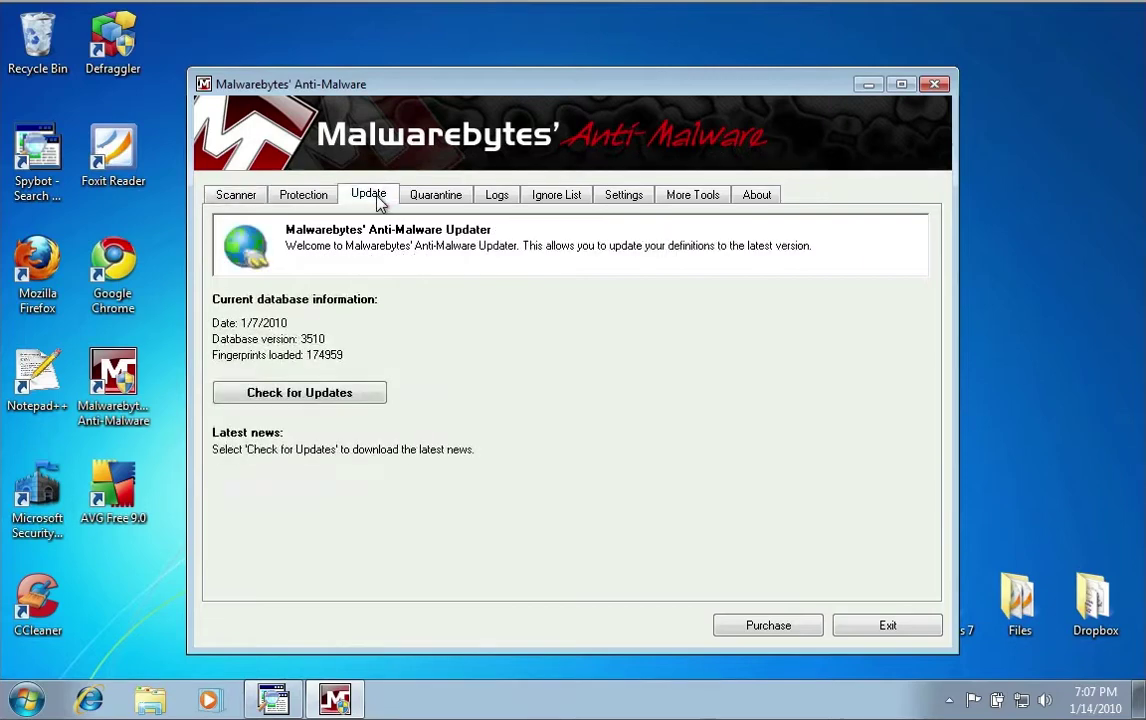
click(313, 400)
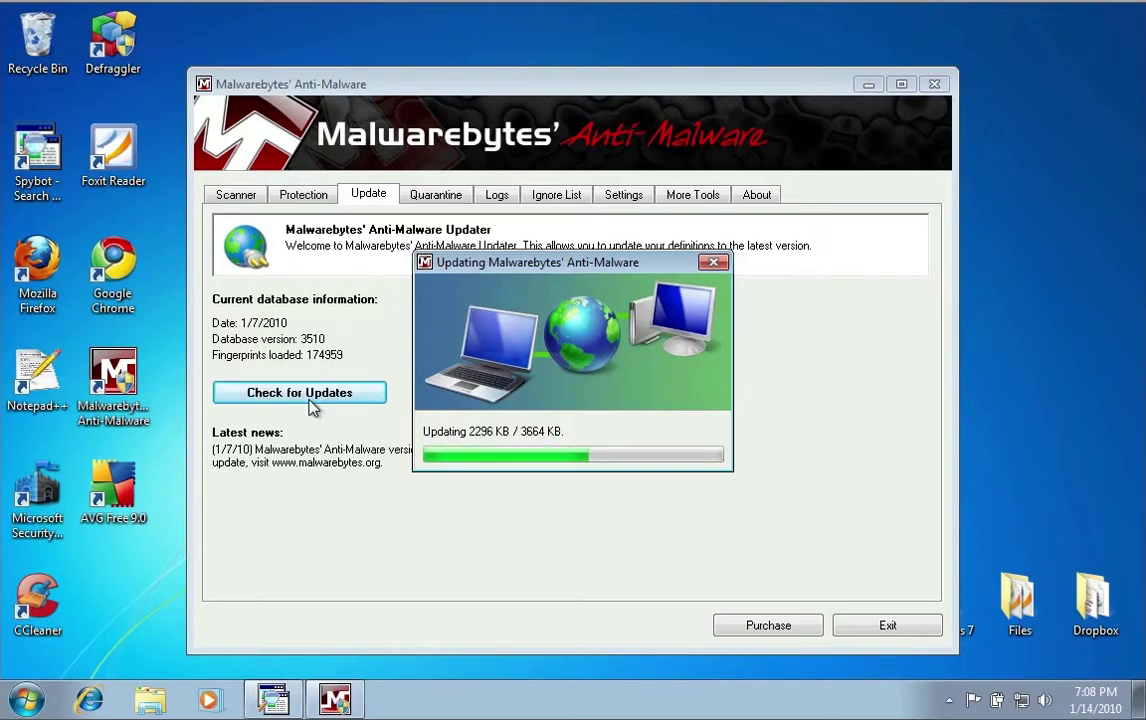
click(760, 421)
click(234, 194)
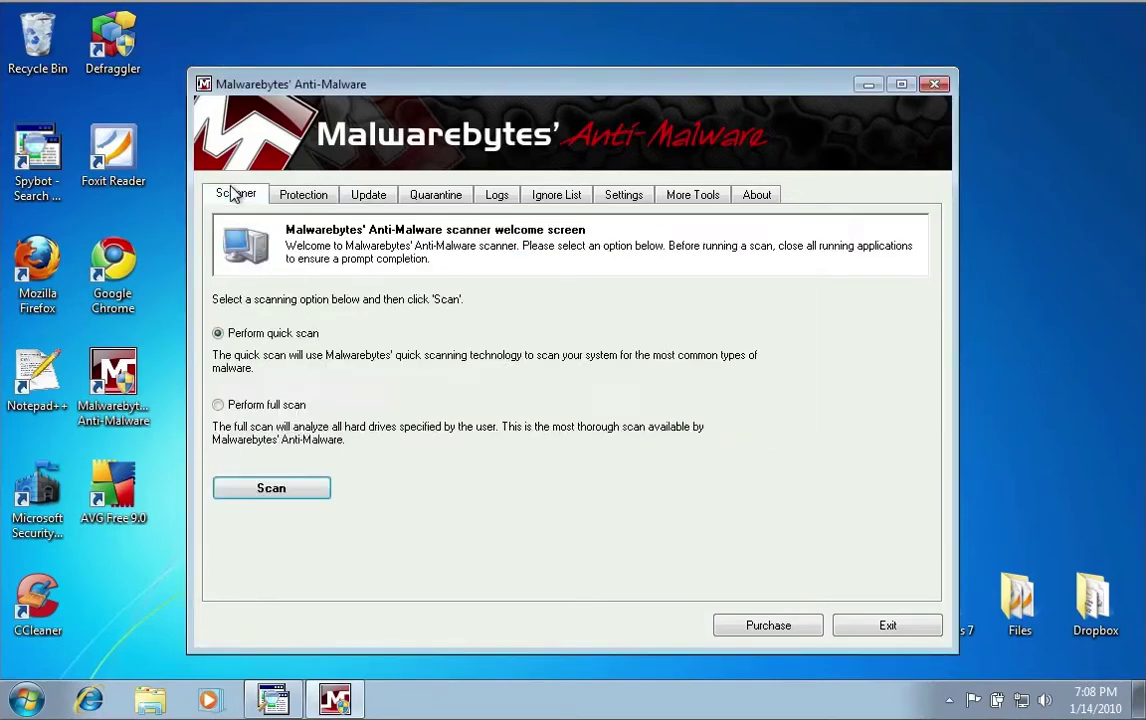
Run a Malwarebytes quick scan of the system.
click(293, 486)
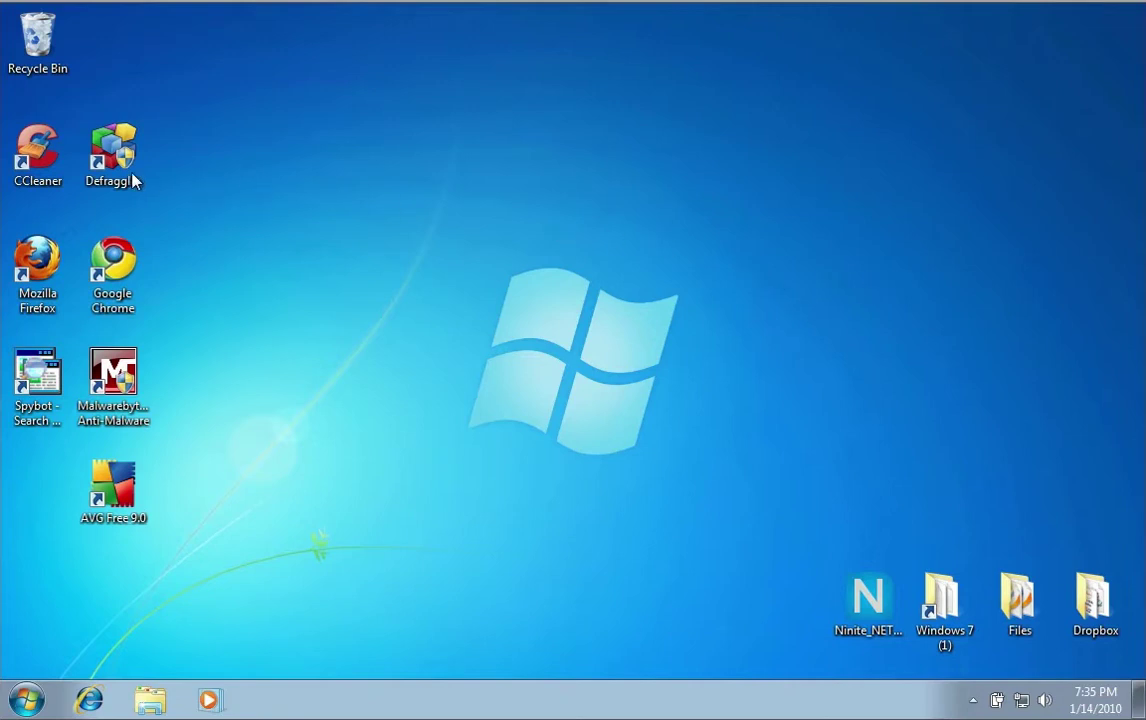
Launch CCleaner, analyze and clean 75.5 MB of junk, then review the Applications cleanup items.
double_click(55, 163)
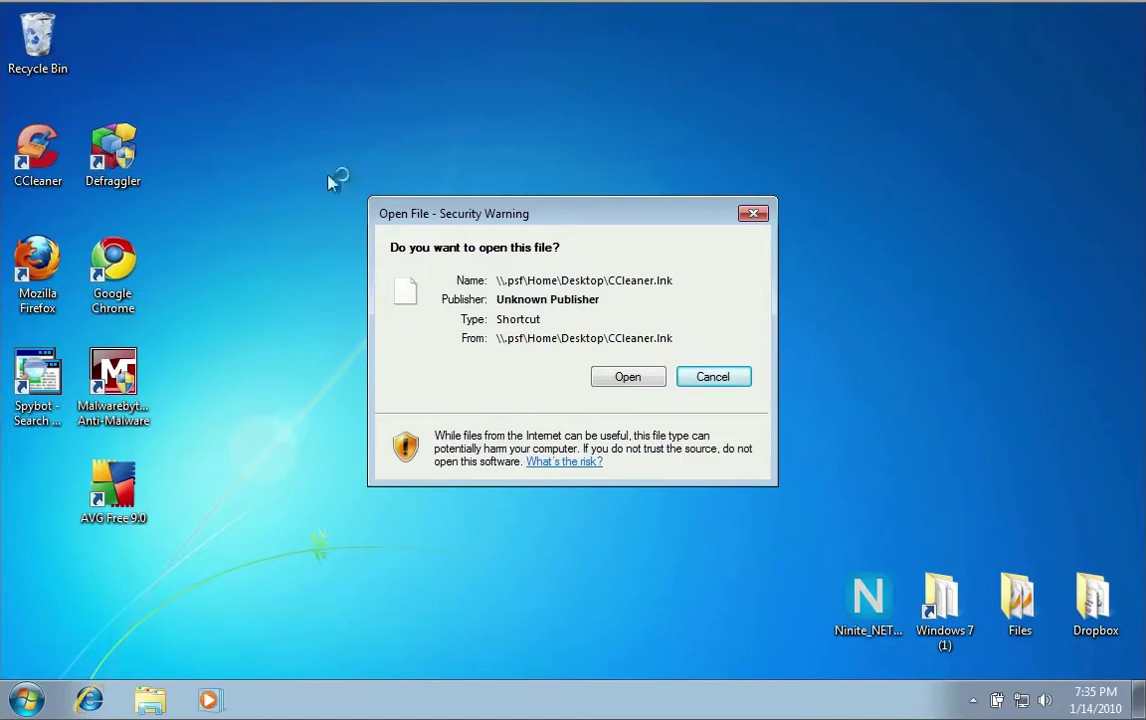
click(632, 382)
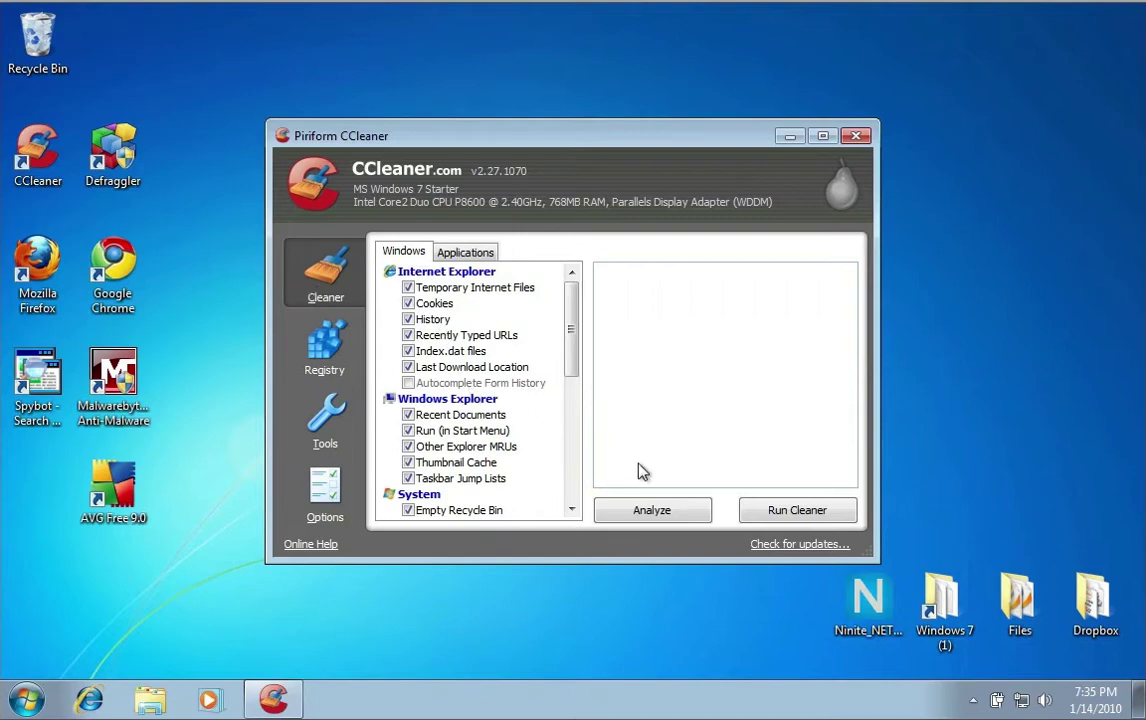
click(663, 522)
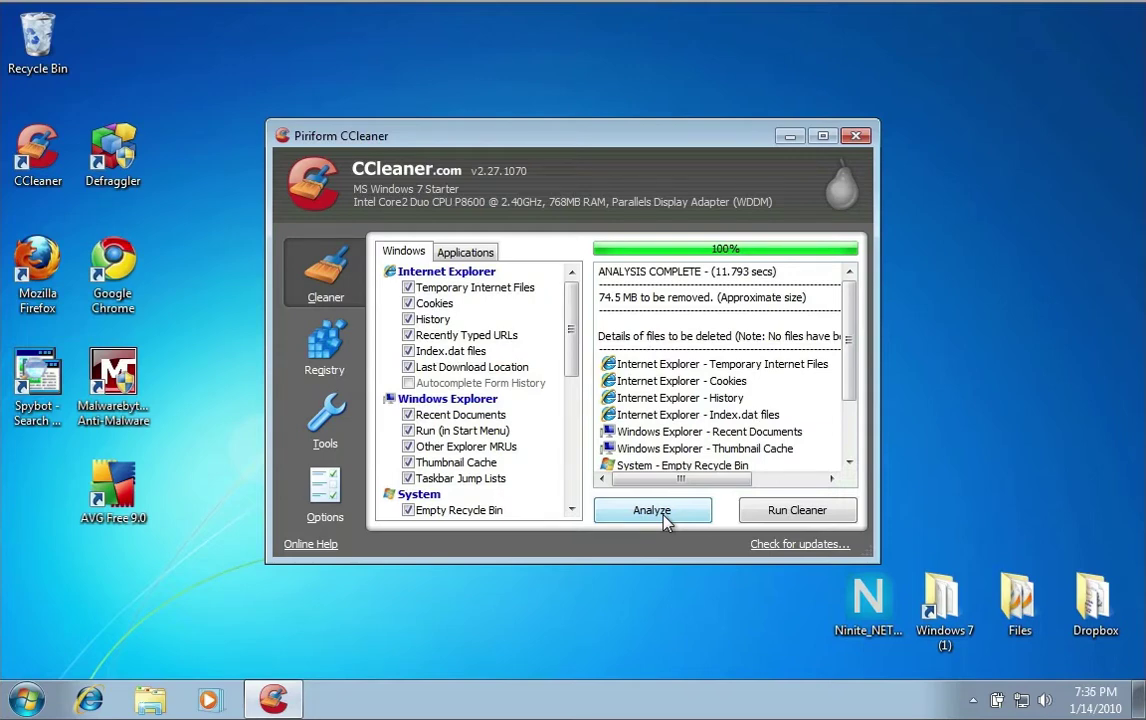
click(785, 513)
click(735, 306)
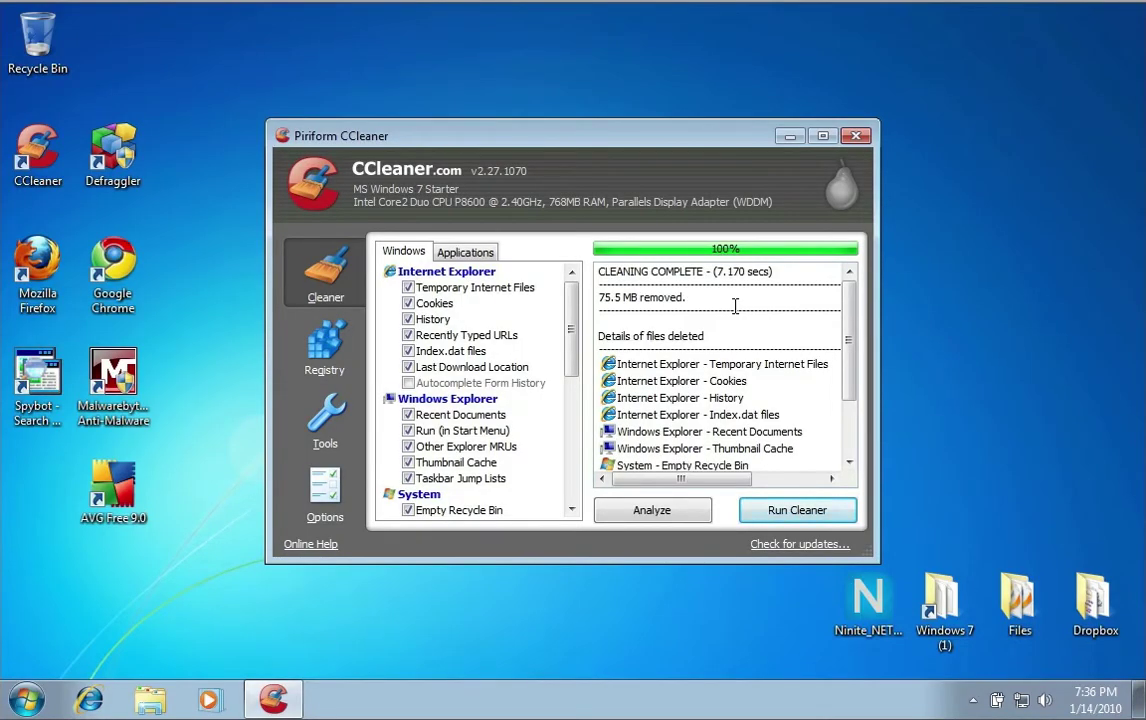
click(466, 252)
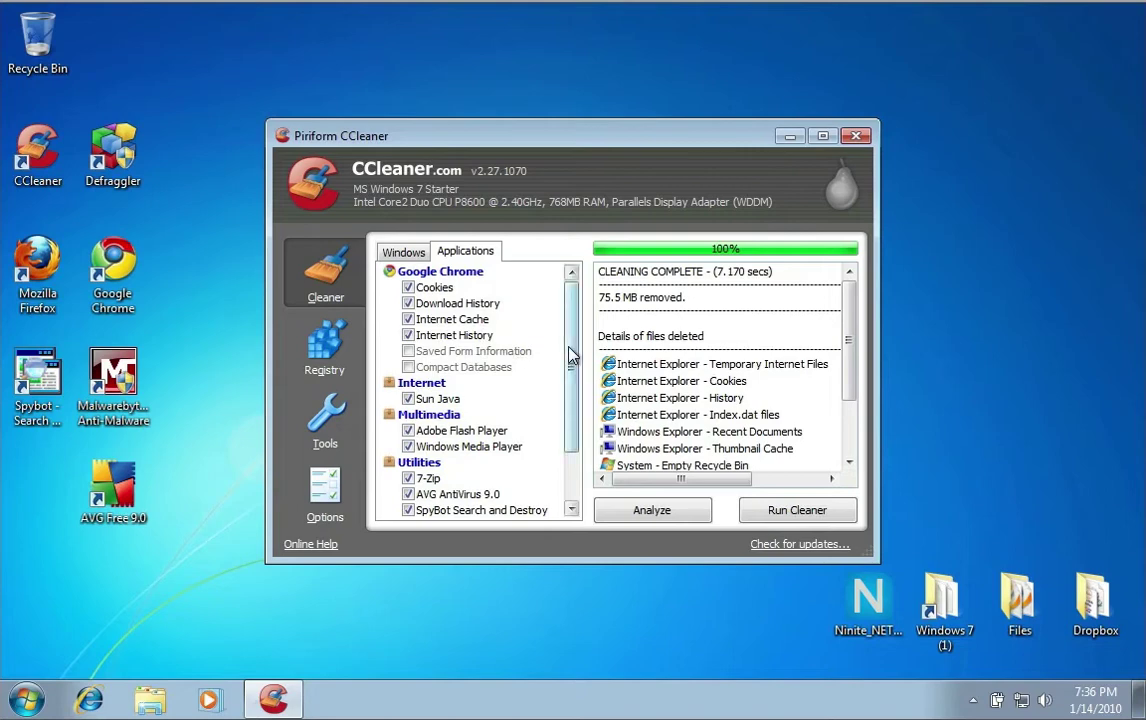
drag(565, 357, 569, 396)
scroll(577, 397, up, 2)
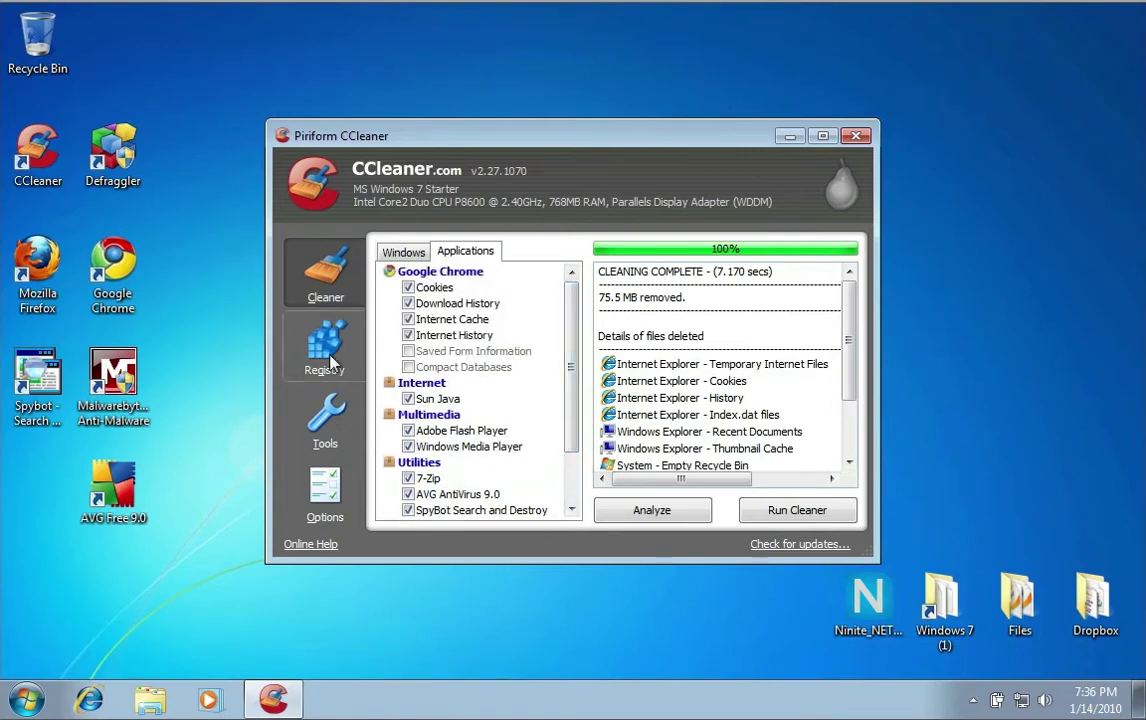
Scan the registry and fix all 12 missing shared DLL issues after saving a registry backup.
click(330, 355)
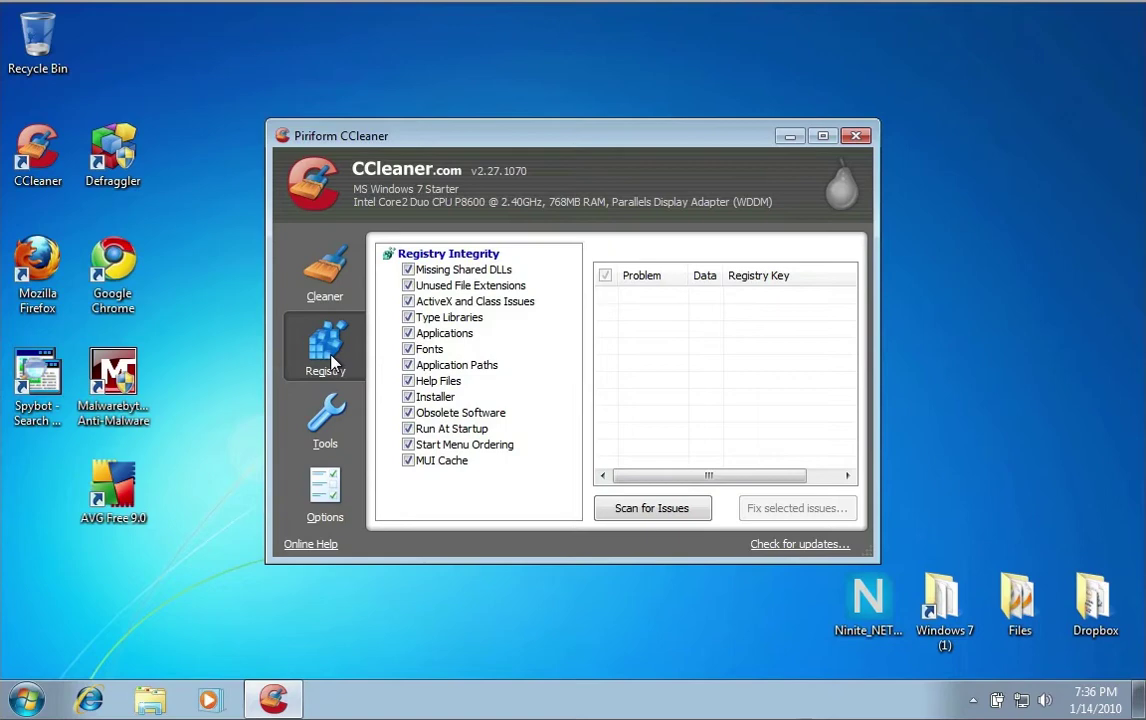
click(675, 511)
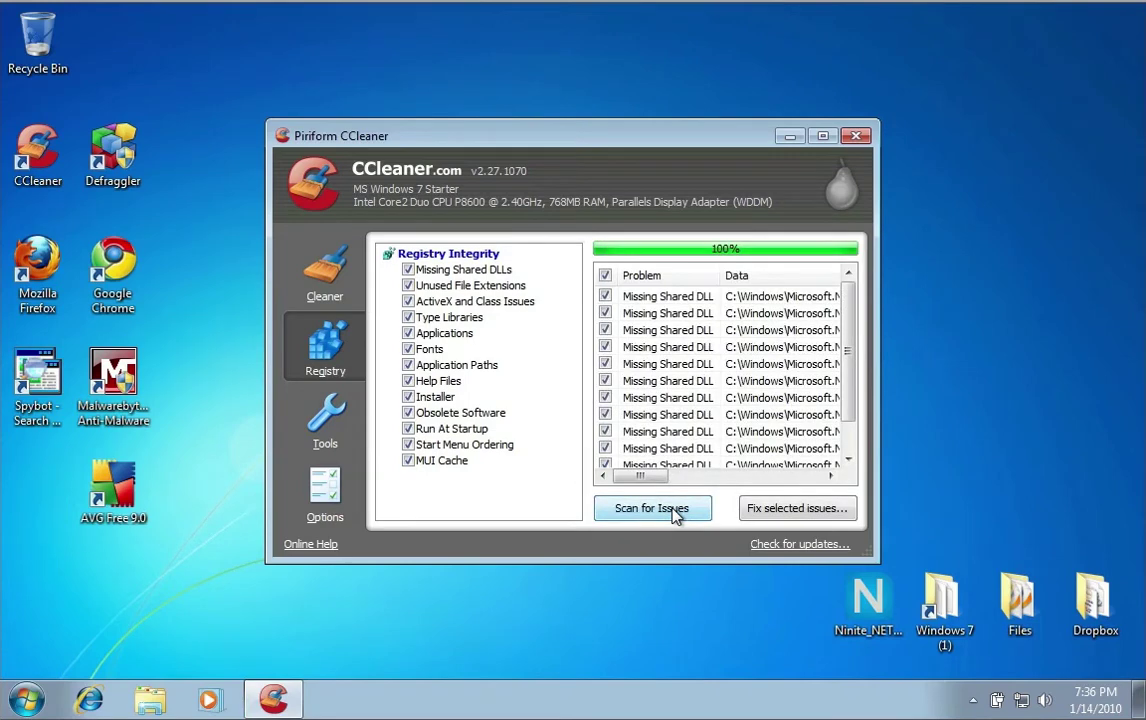
click(783, 512)
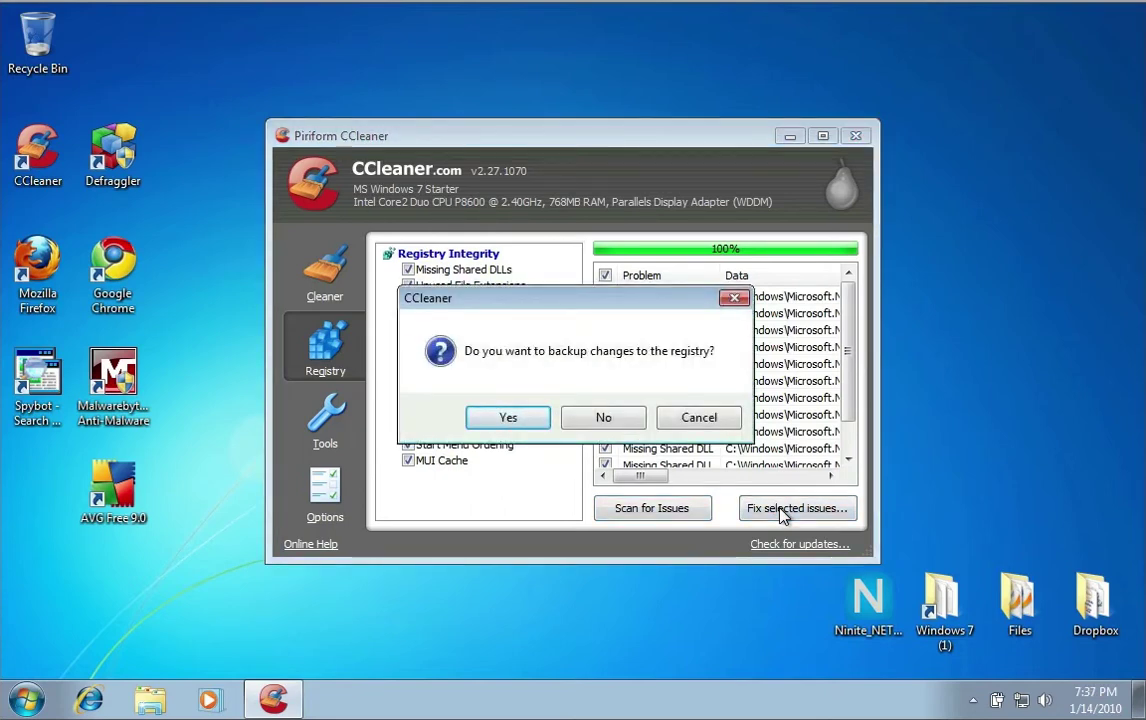
click(545, 421)
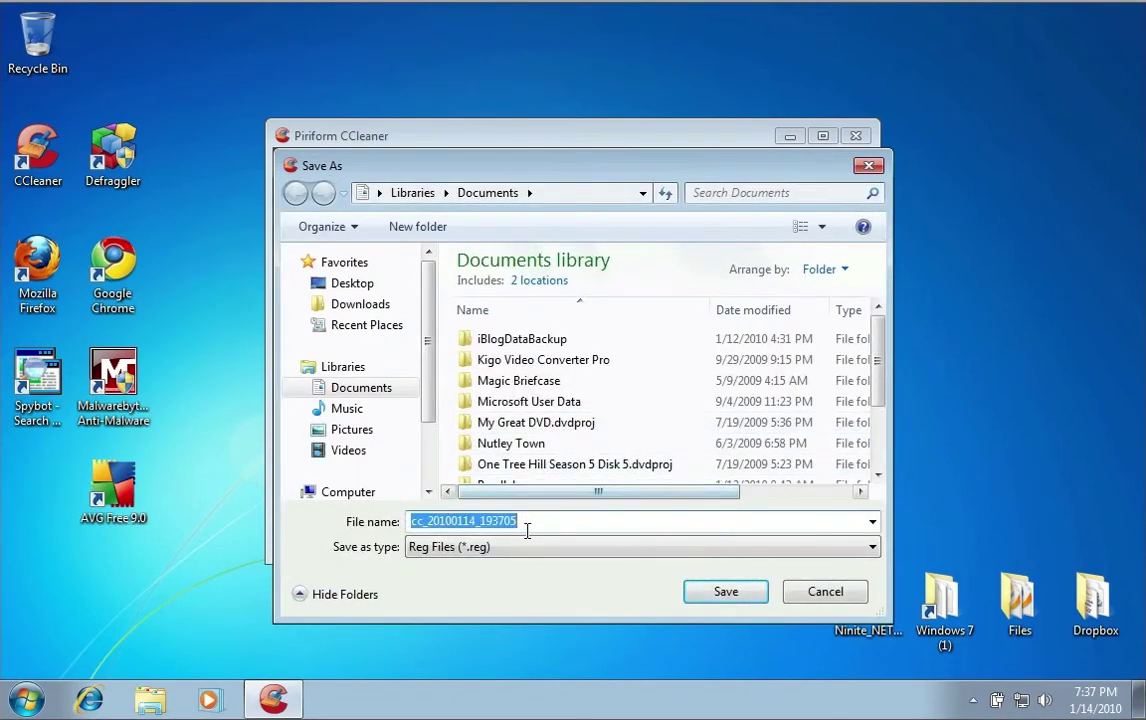
click(712, 594)
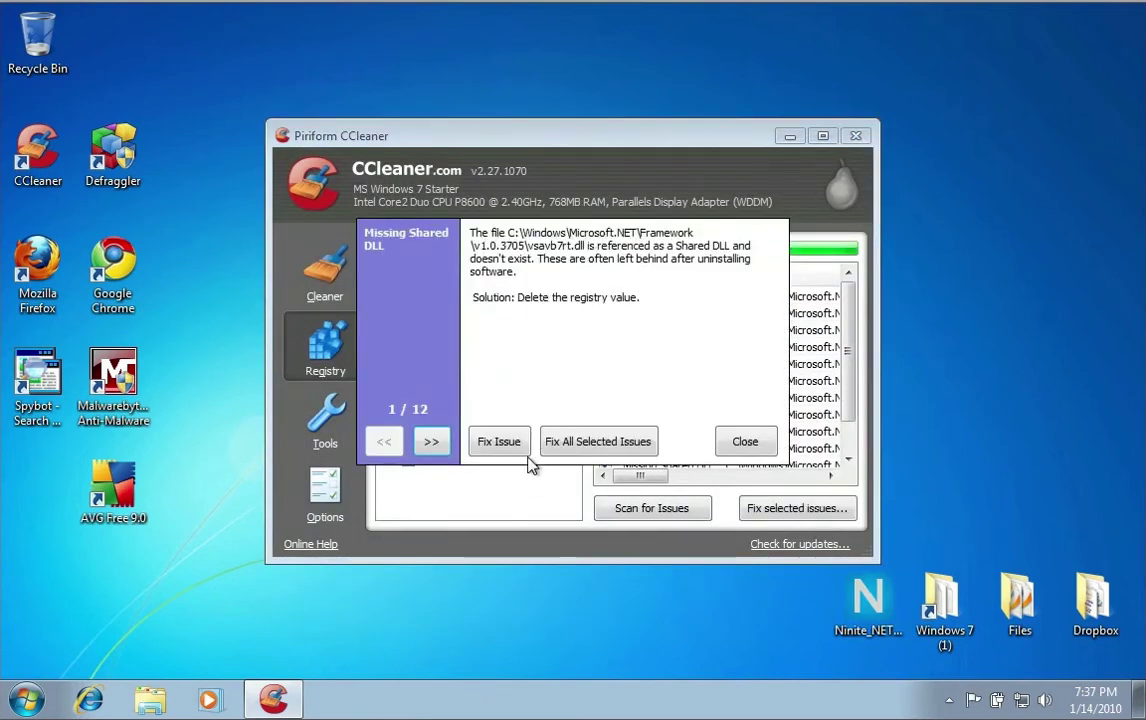
click(573, 445)
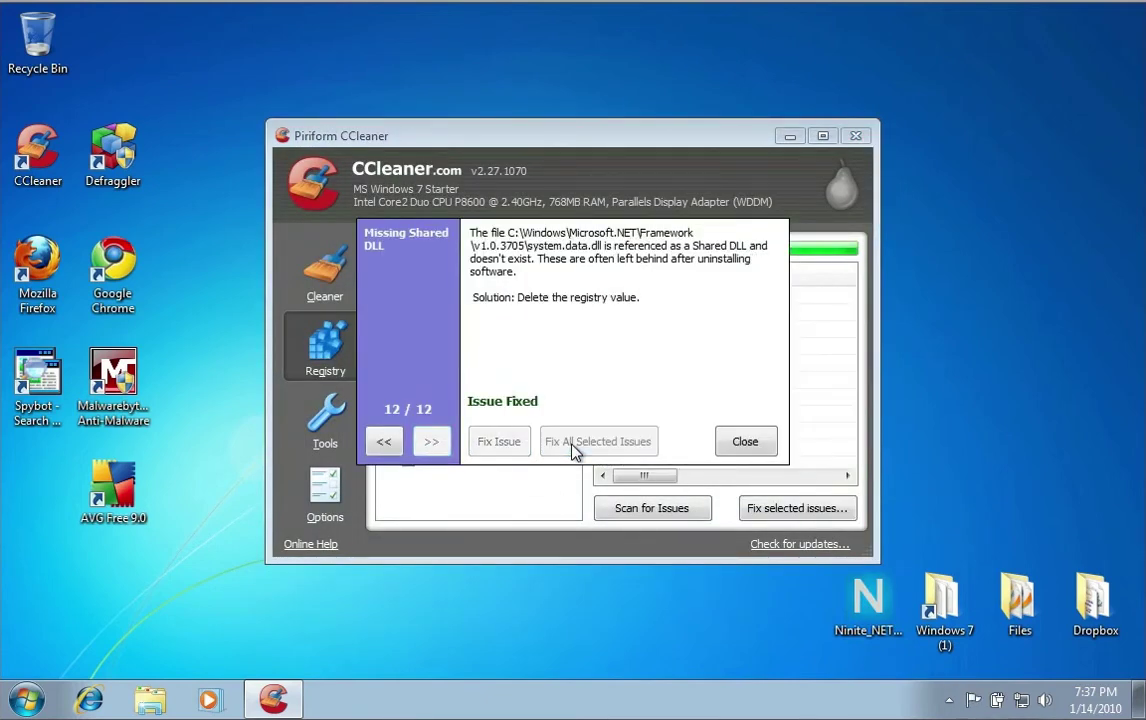
click(746, 442)
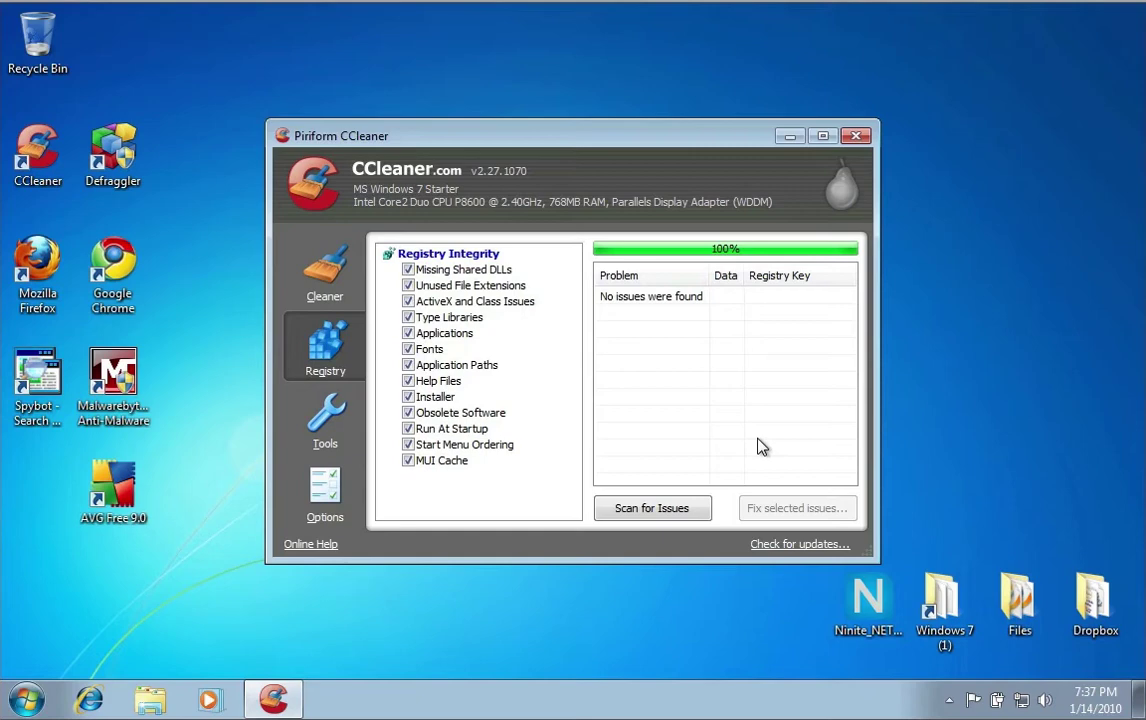
Disable Google Update, SunJavaUpdateSched and MSSE in CCleaner's Tools > Startup list.
click(323, 421)
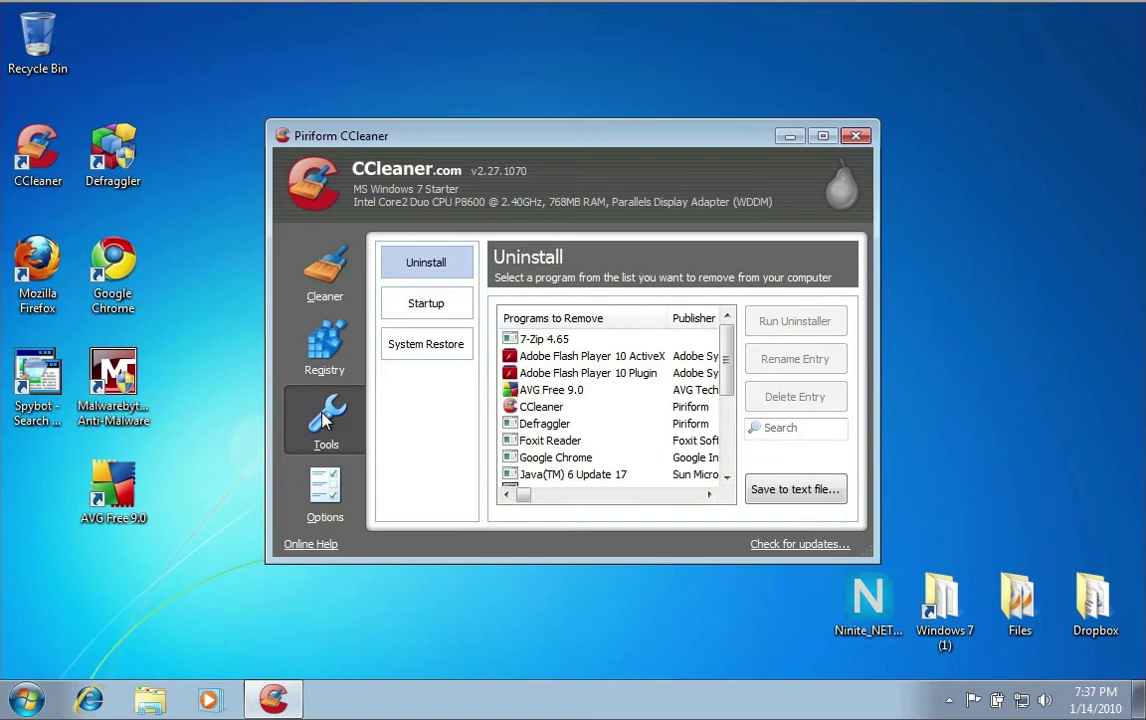
click(579, 374)
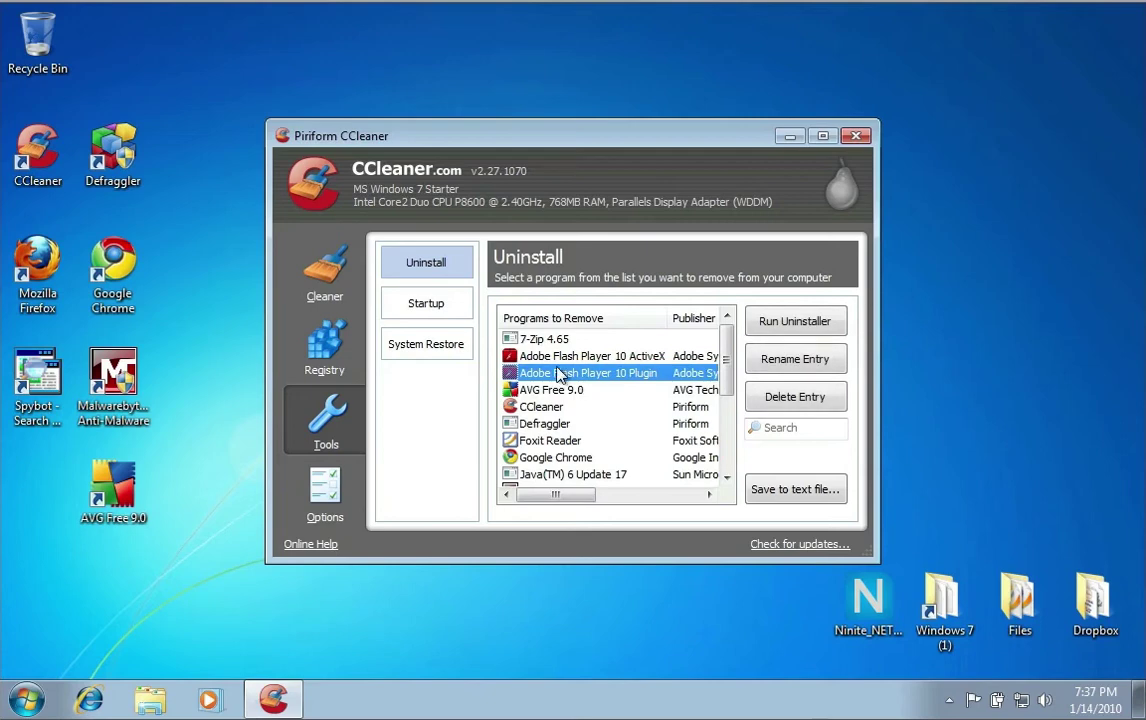
click(434, 311)
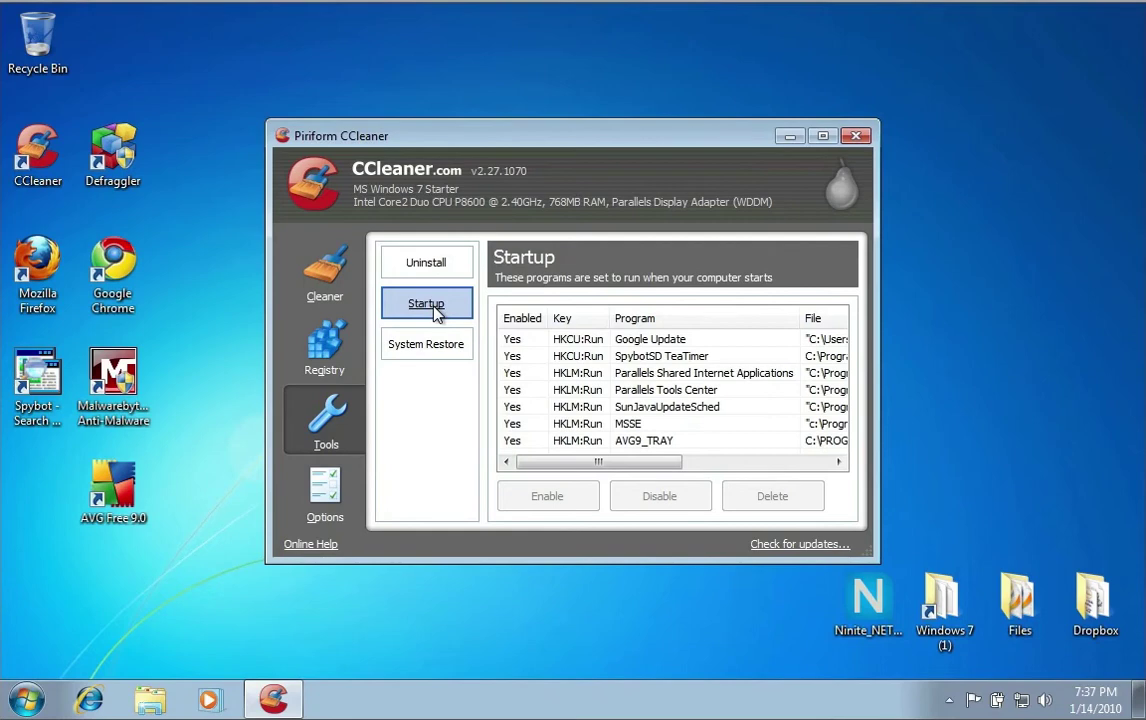
click(650, 341)
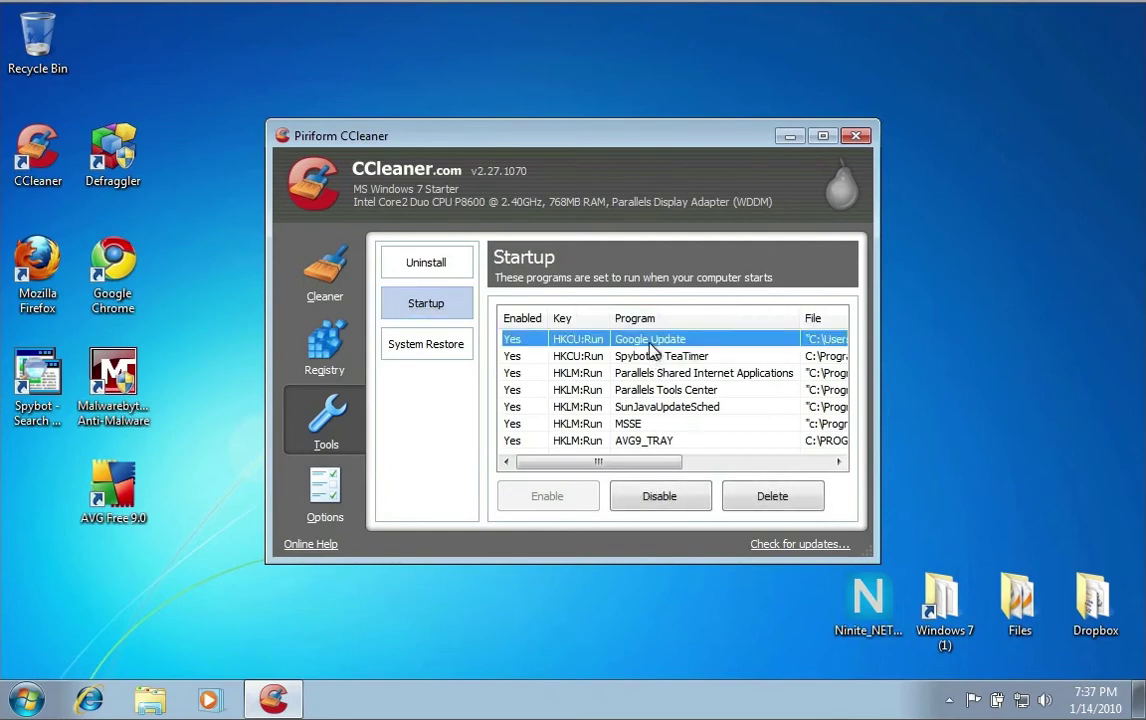
click(682, 498)
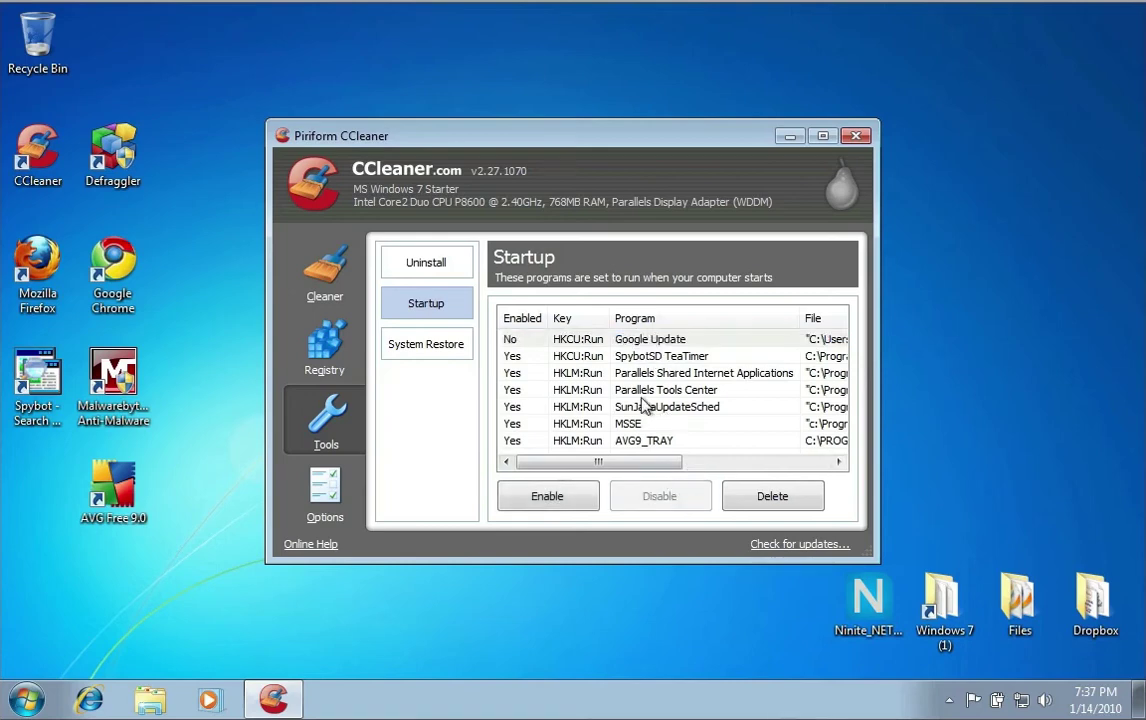
click(640, 406)
click(660, 499)
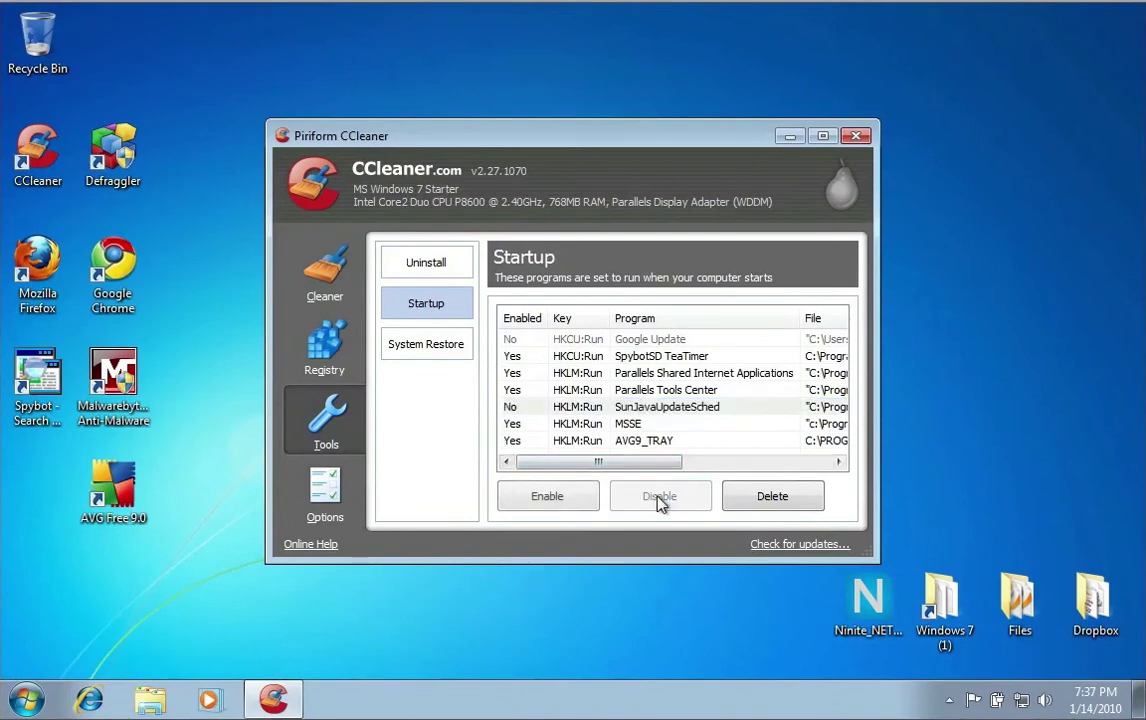
click(643, 426)
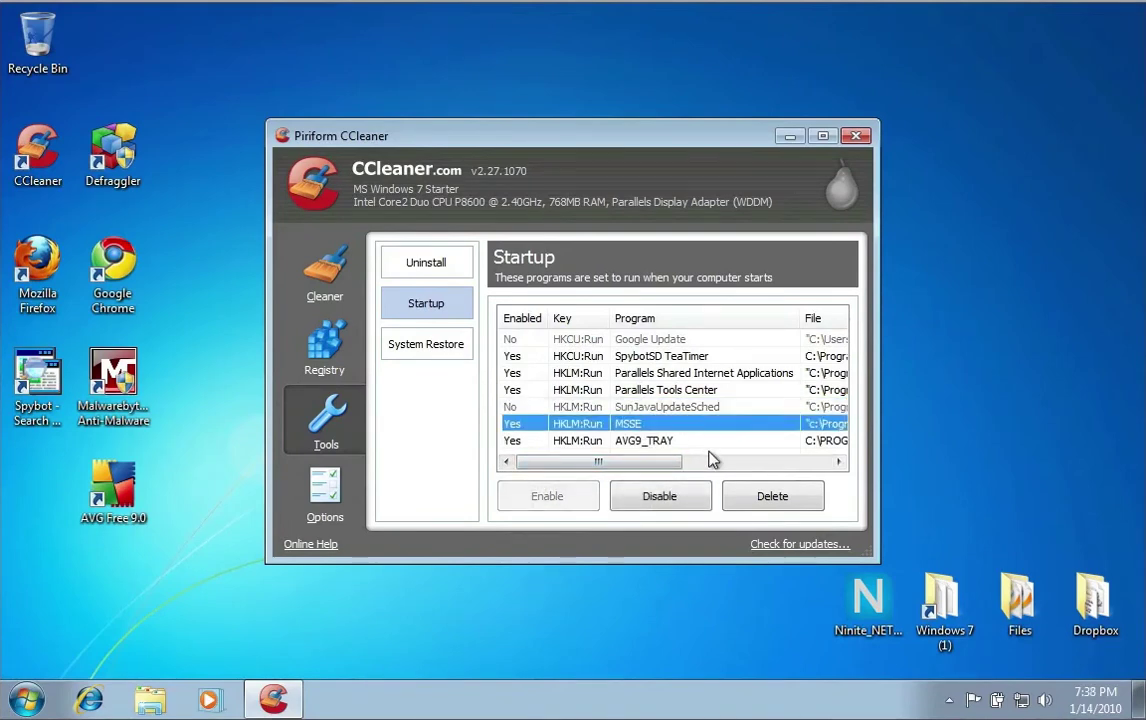
click(665, 499)
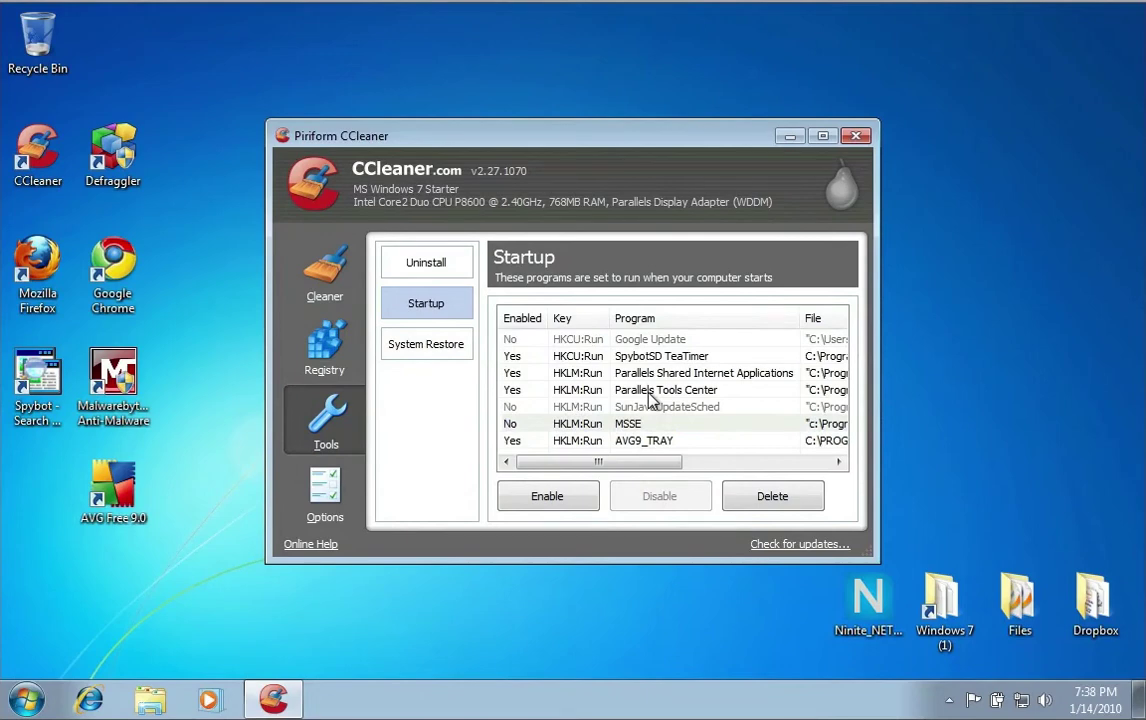
Close CCleaner, launch Defraggler with UAC approval, and start defragmenting Local Disk C:.
key(alt+F4)
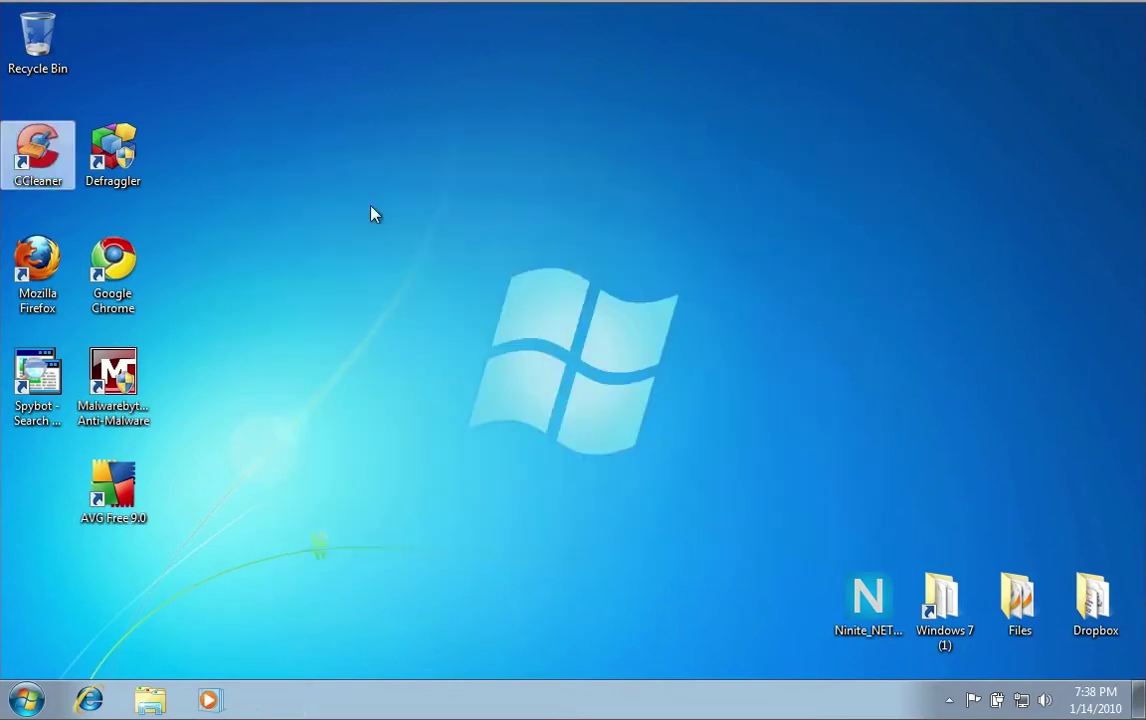
double_click(104, 140)
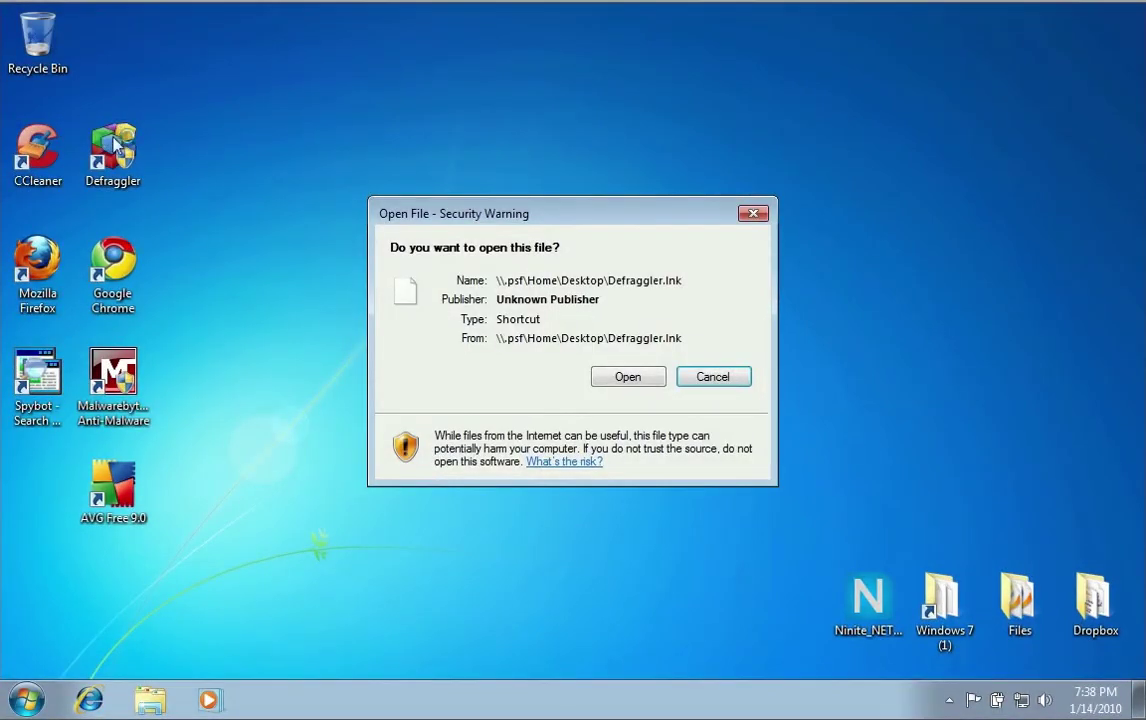
click(616, 380)
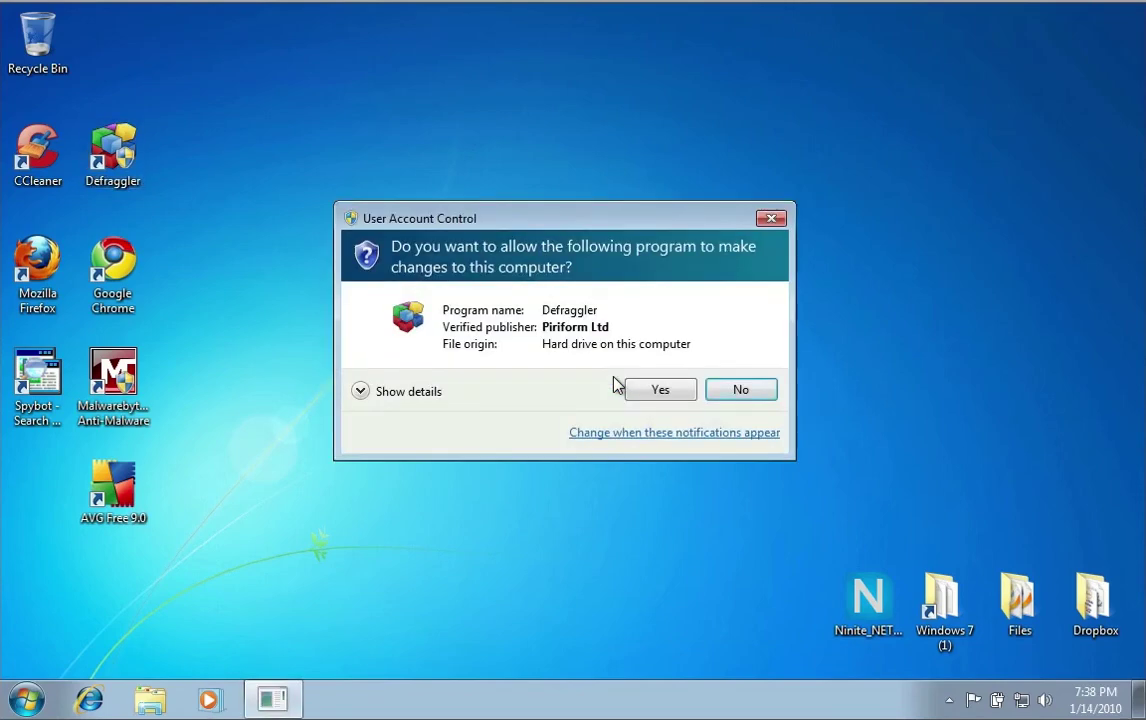
click(685, 390)
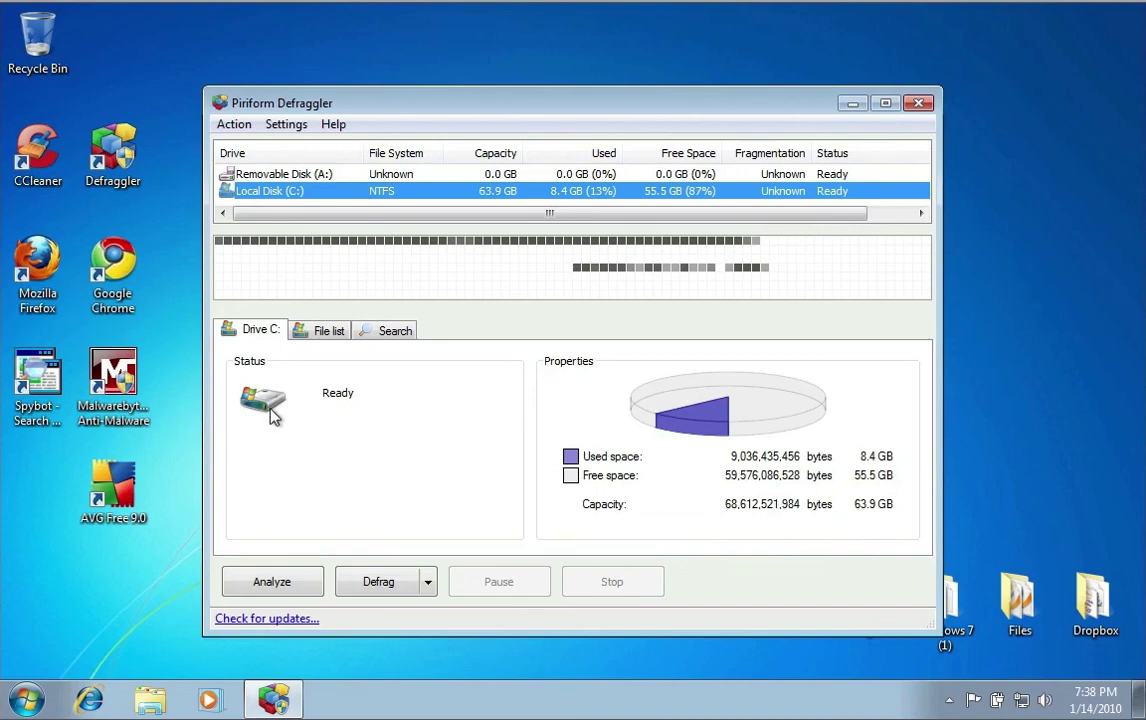
click(372, 582)
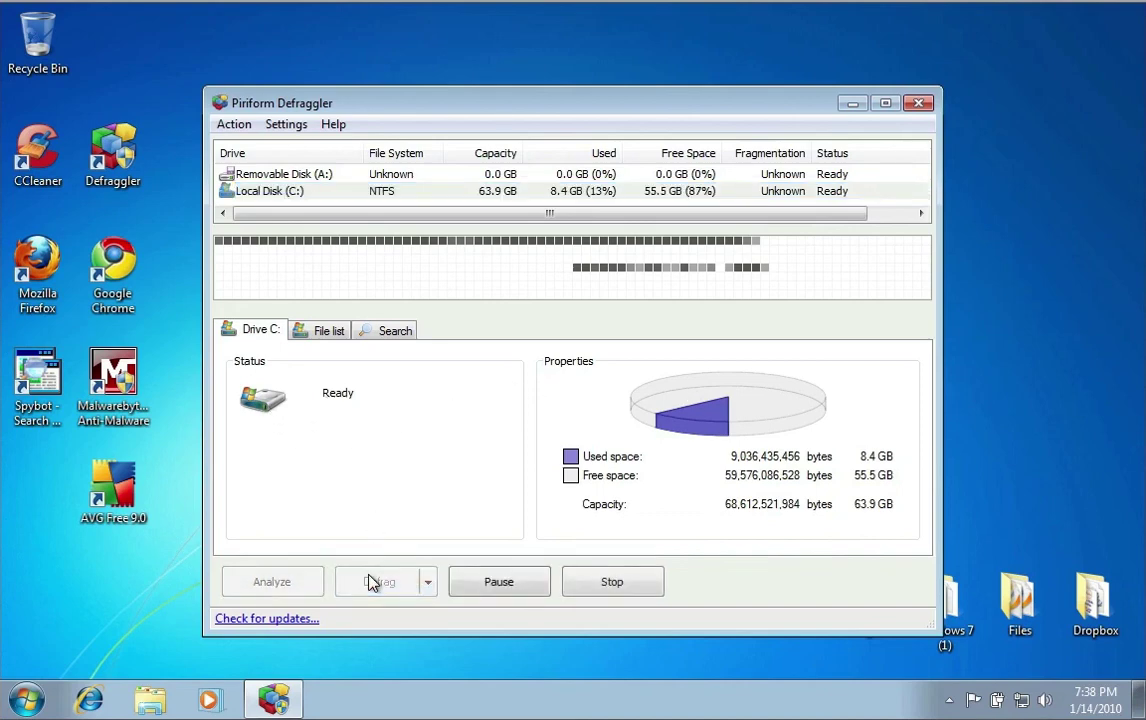